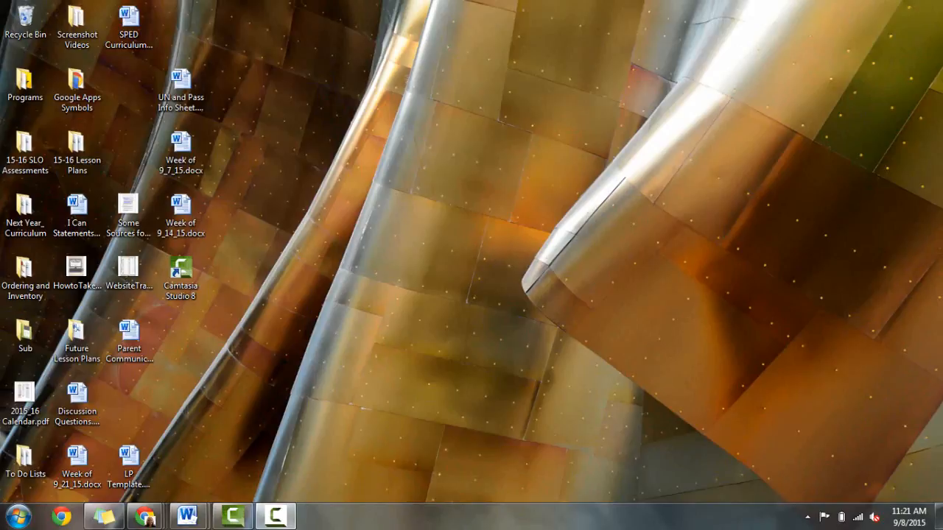
# Step: Bring the SignUpGenius window forward and go to the Login / Join page
pyautogui.moveTo(275, 516)
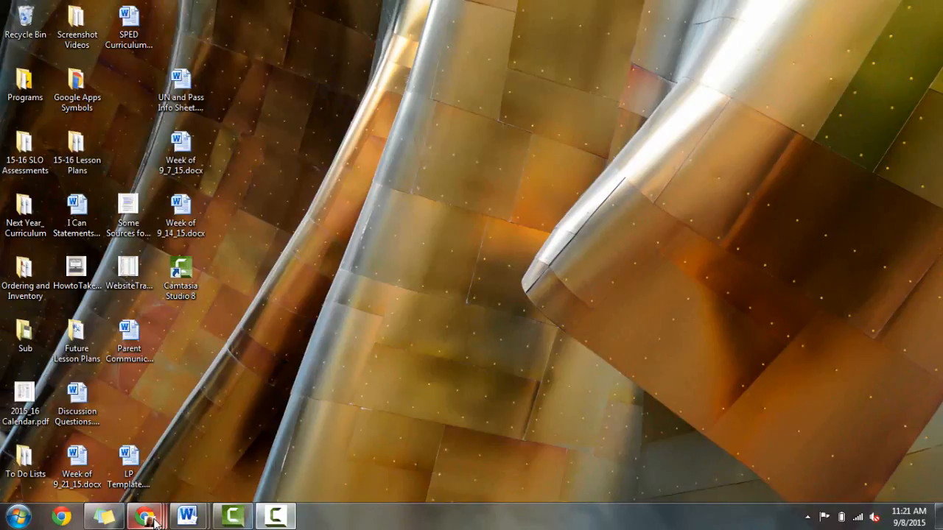
pyautogui.moveTo(168, 509)
pyautogui.click(268, 421)
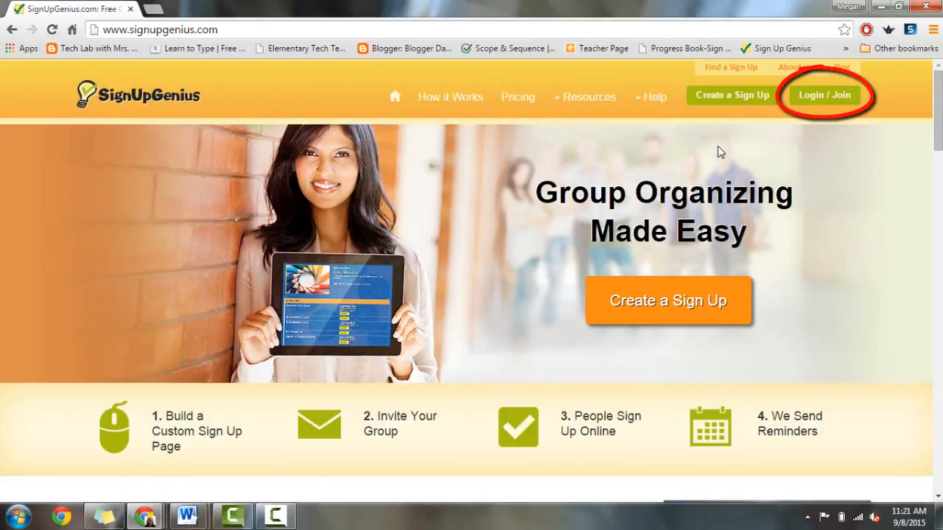
pyautogui.click(842, 97)
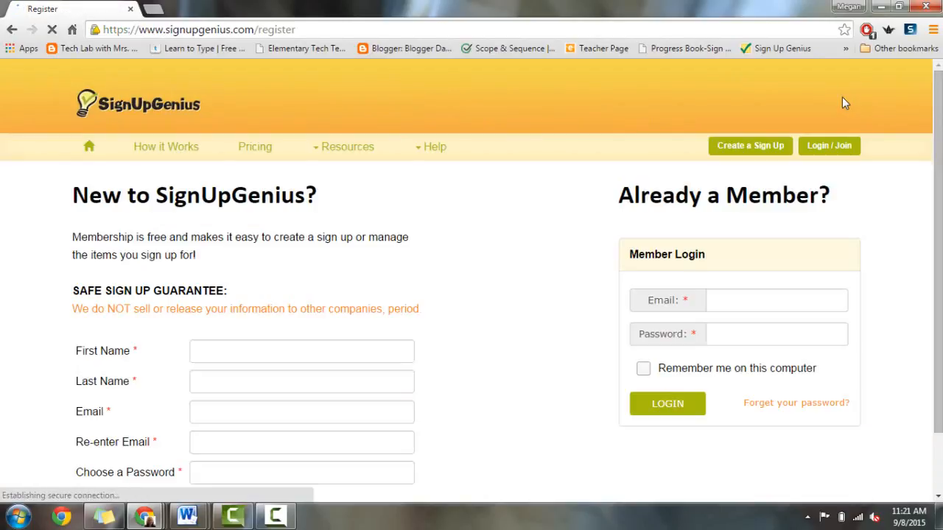
# Step: Let Chrome autofill the Member Login email and password fields
pyautogui.scroll(-1, 314, 258)
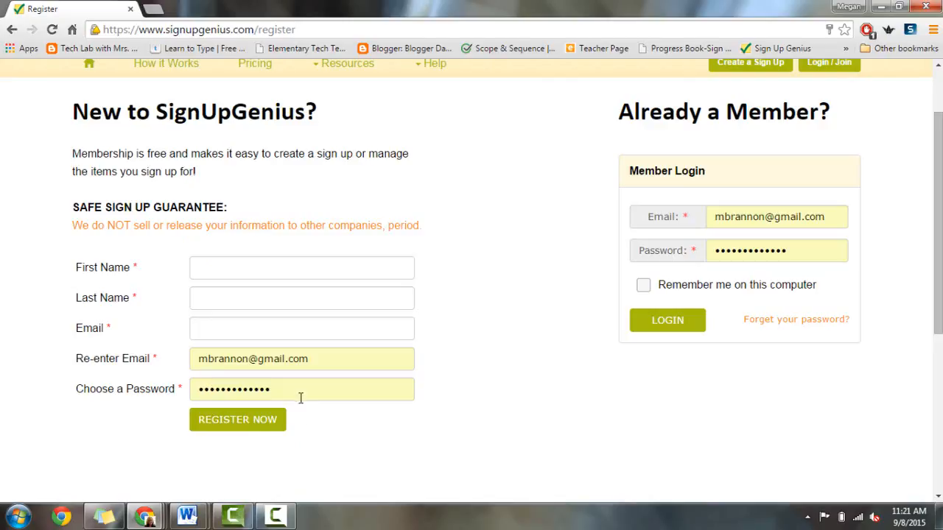
pyautogui.moveTo(202, 361); pyautogui.dragTo(310, 364)
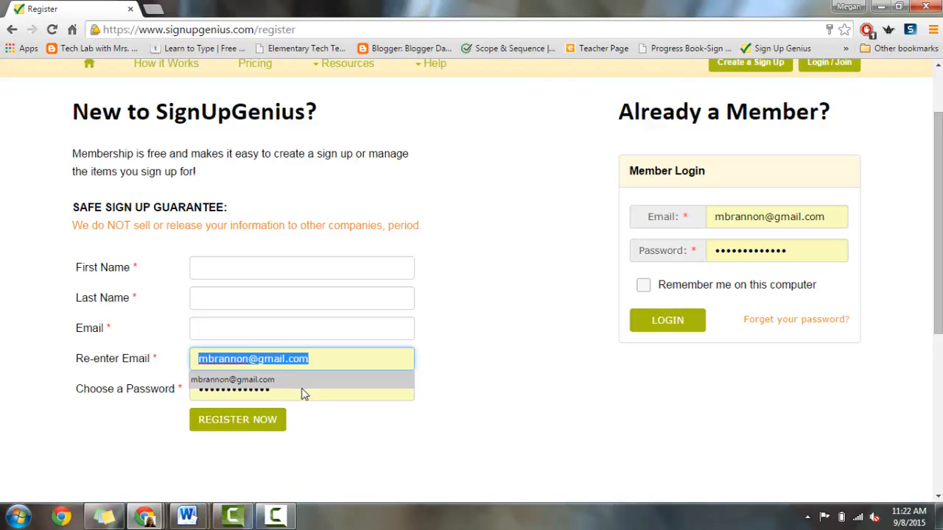
pyautogui.click(302, 391)
pyautogui.doubleClick(303, 396)
pyautogui.click(375, 448)
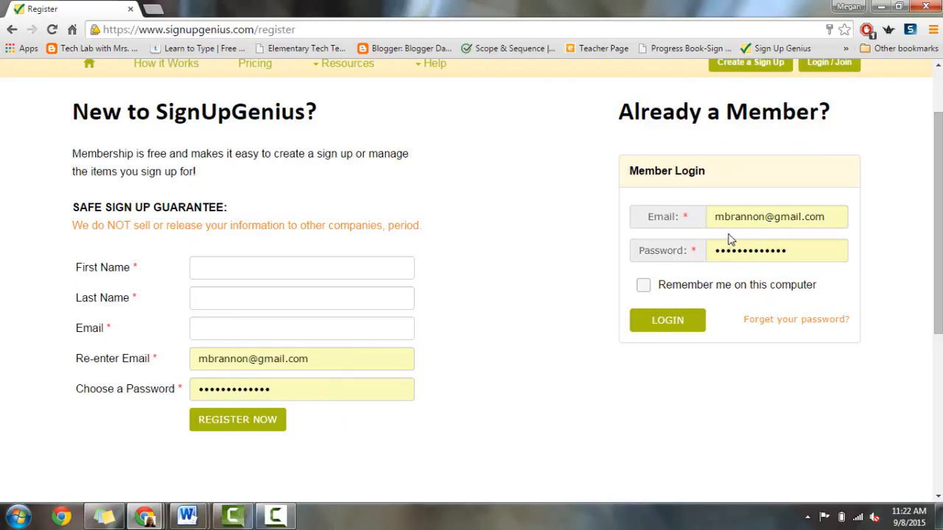
# Step: Log in, browse the Created, Invited To, Favorites and Calendar tabs, and return to Created
pyautogui.click(656, 326)
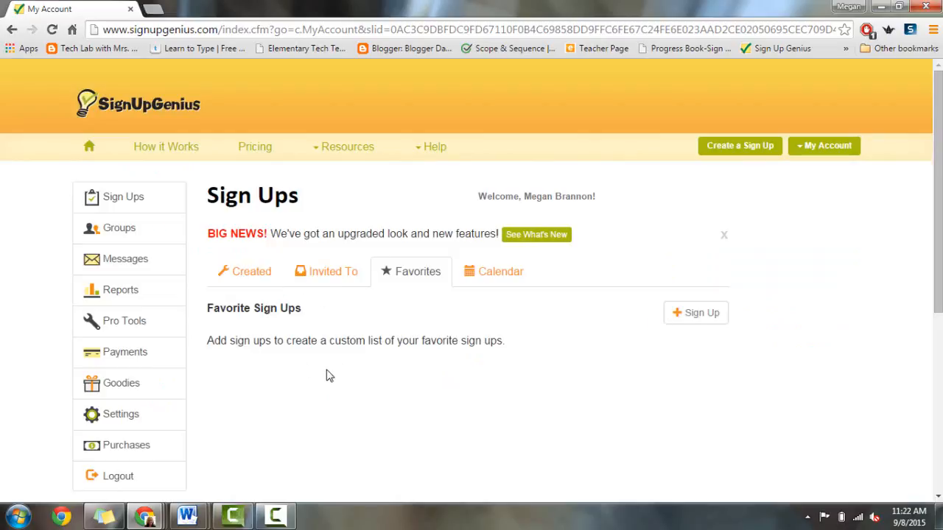
pyautogui.click(245, 273)
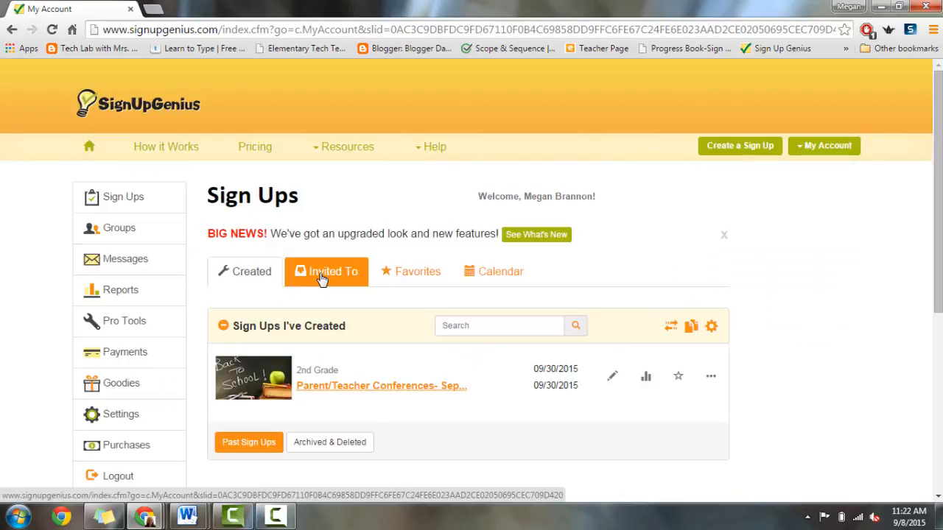
pyautogui.click(322, 279)
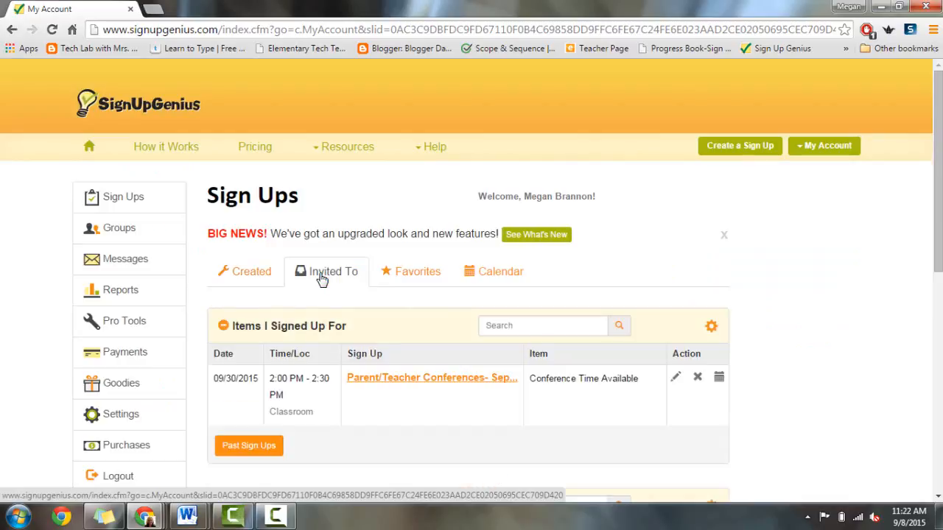
pyautogui.click(413, 279)
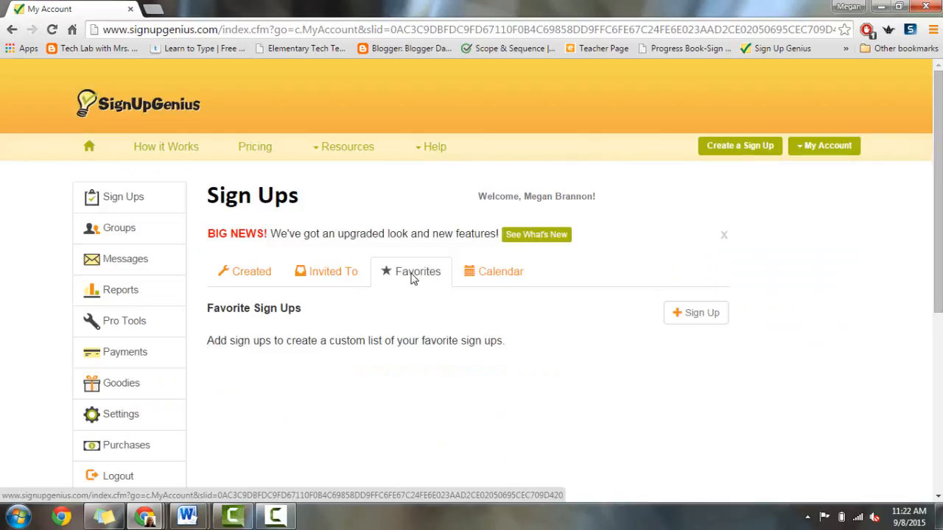
pyautogui.click(503, 285)
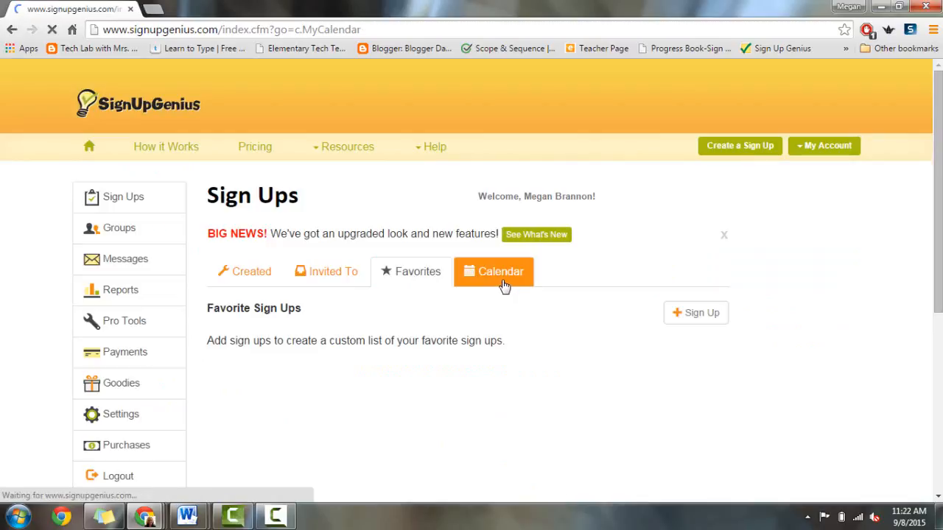
pyautogui.scroll(-3, 557, 263)
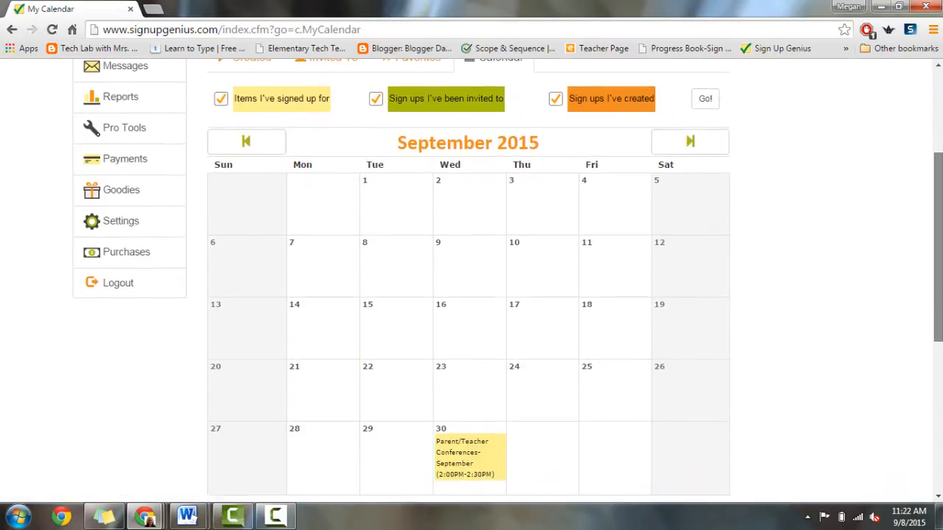
pyautogui.scroll(2, 471, 280)
pyautogui.click(239, 153)
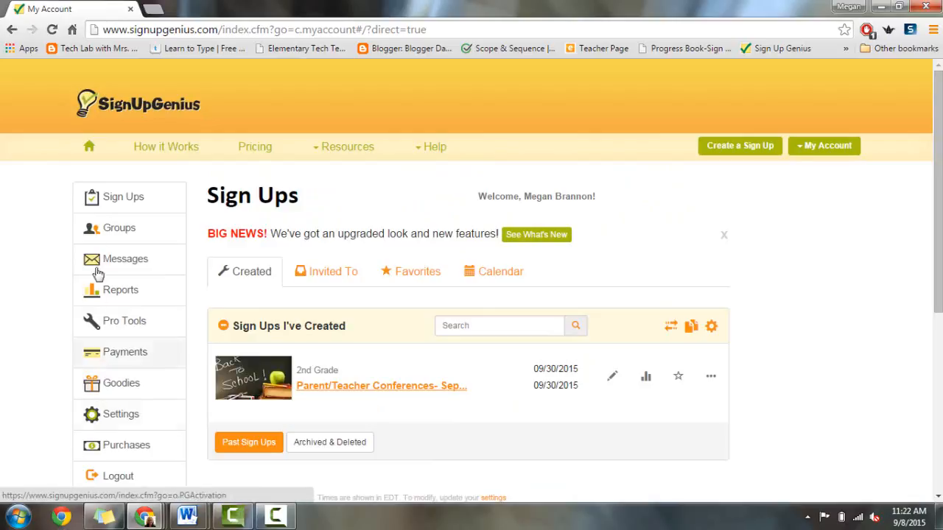
# Step: Open My Groups and start a new group named Staff
pyautogui.click(110, 232)
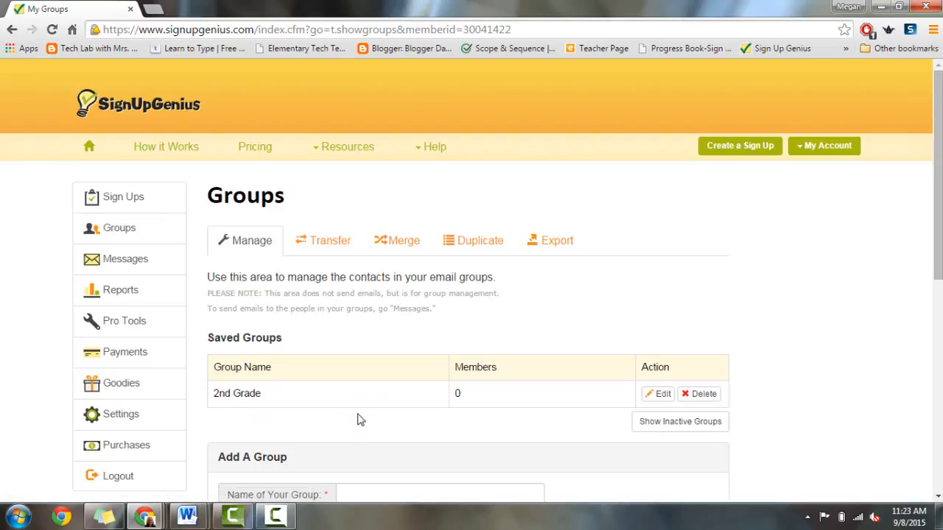
pyautogui.scroll(-2, 926, 194)
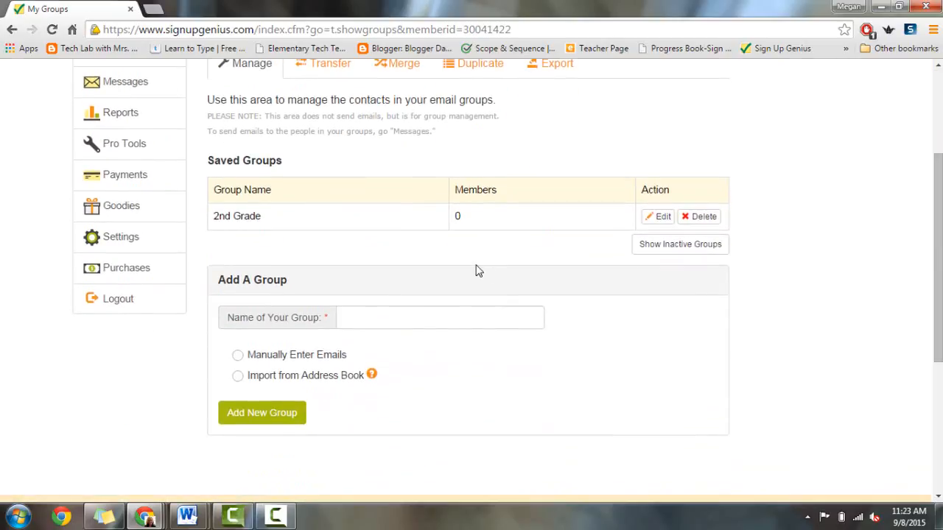
pyautogui.click(411, 322)
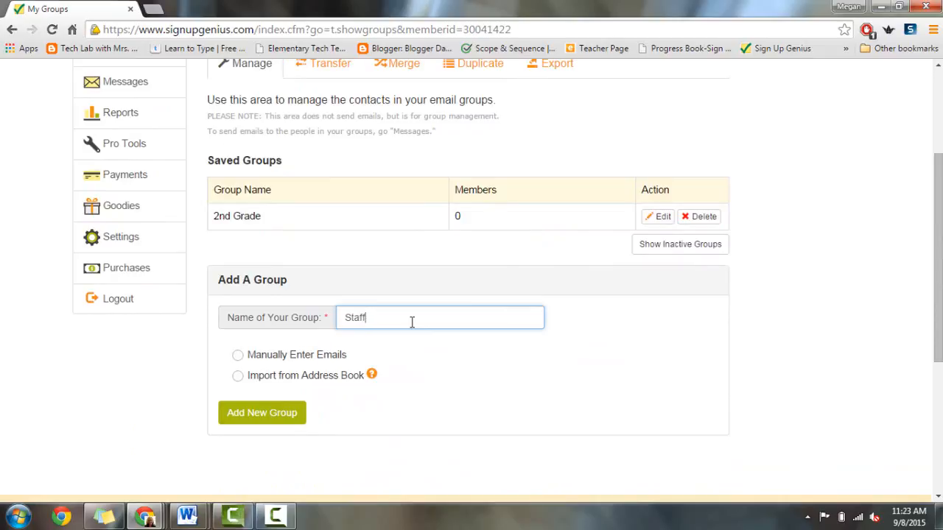
# Step: Try entering a member's email manually, then switch to Import from Address Book
pyautogui.click(237, 357)
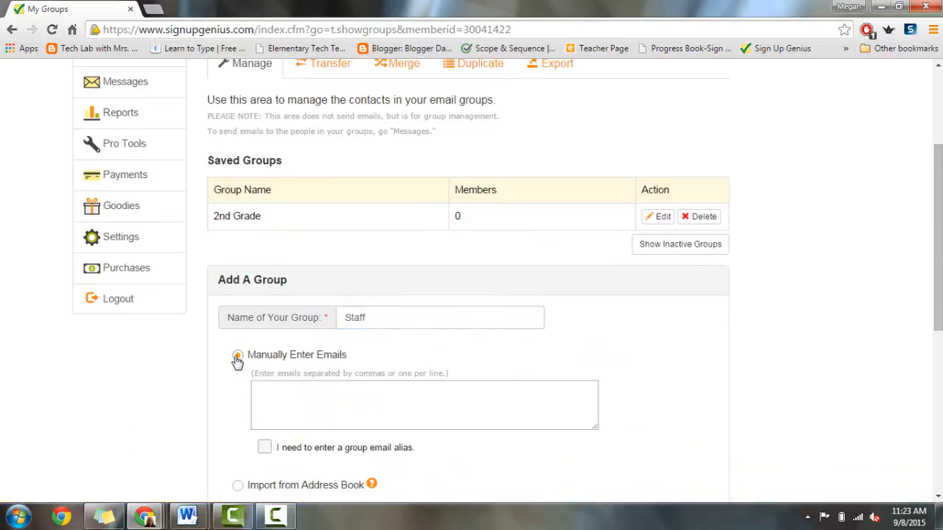
pyautogui.click(286, 416)
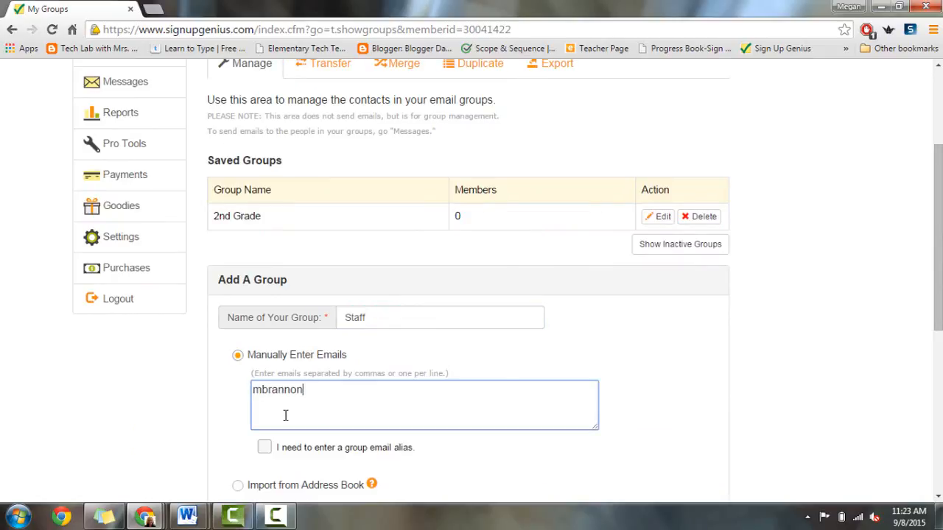
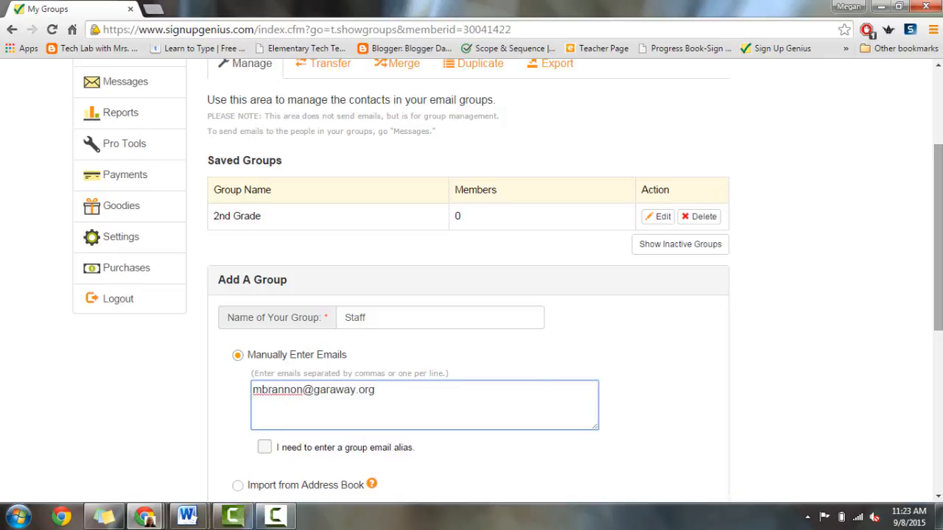
pyautogui.scroll(-2, 516, 331)
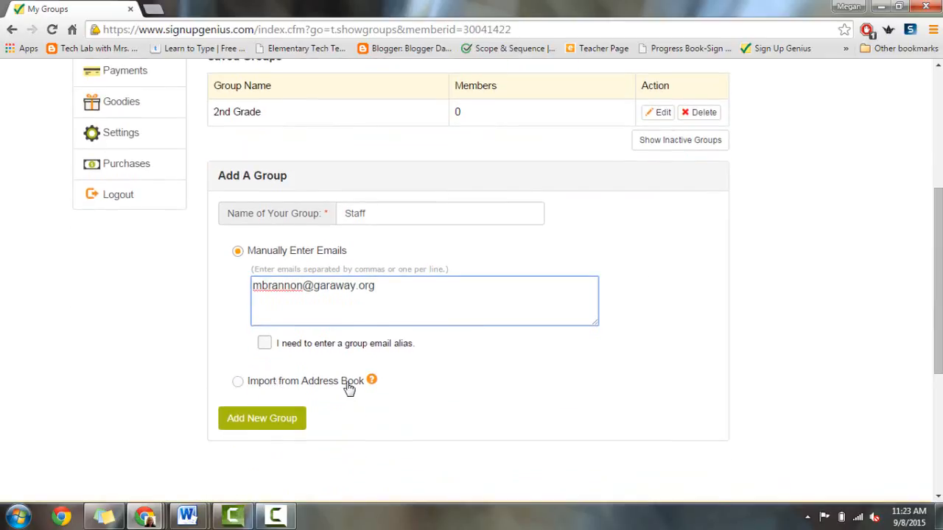
pyautogui.click(238, 384)
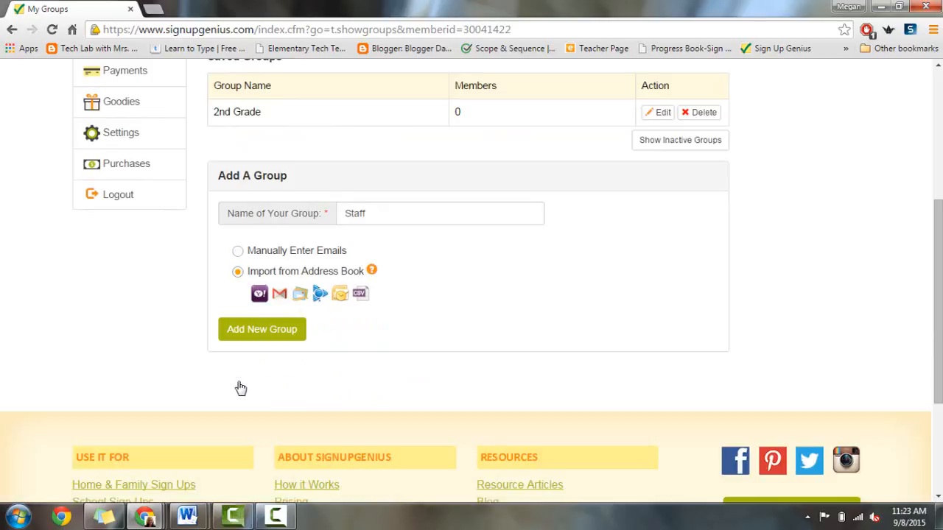
# Step: Pull contacts from the Gmail address book using the chosen Google account
pyautogui.click(279, 293)
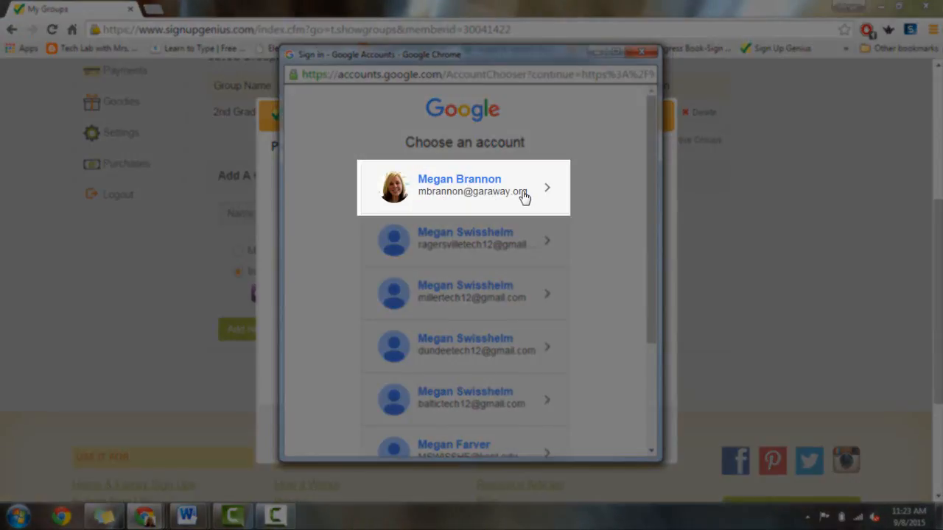
pyautogui.click(455, 195)
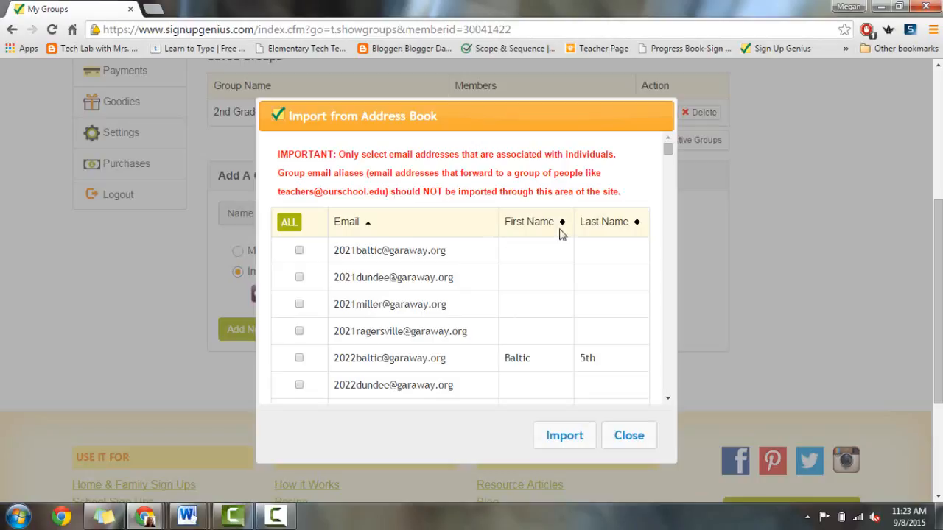
pyautogui.moveTo(666, 148)
pyautogui.mouseDown()
pyautogui.moveTo(675, 200)
pyautogui.moveTo(665, 143)
pyautogui.mouseUp()
pyautogui.moveTo(667, 148); pyautogui.dragTo(675, 190)
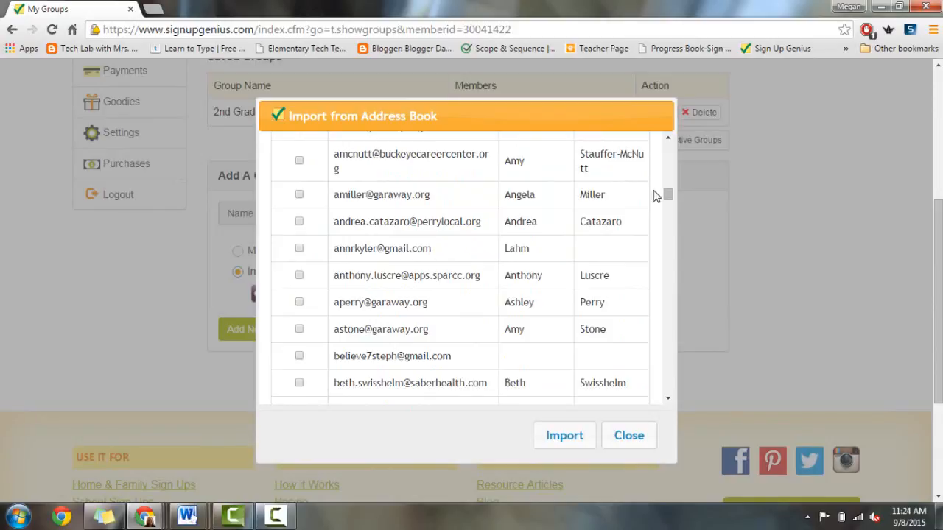
# Step: Import one staff contact and save the Staff group with Add New Group
pyautogui.click(299, 302)
pyautogui.click(562, 440)
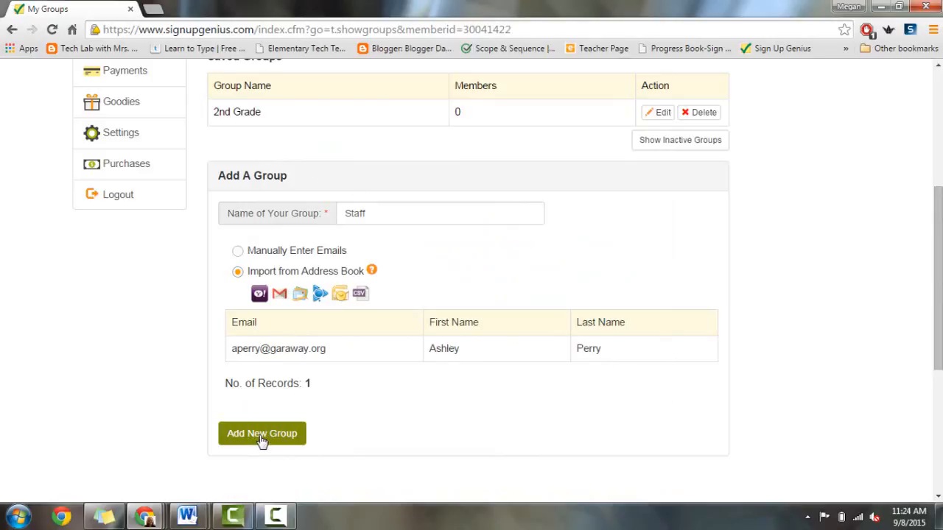
pyautogui.scroll(2, 934, 243)
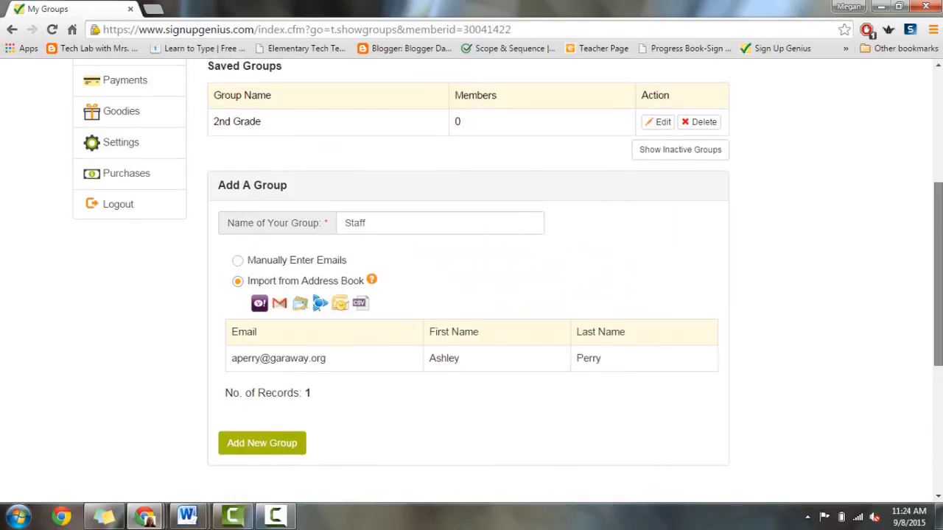
pyautogui.scroll(-2, 933, 295)
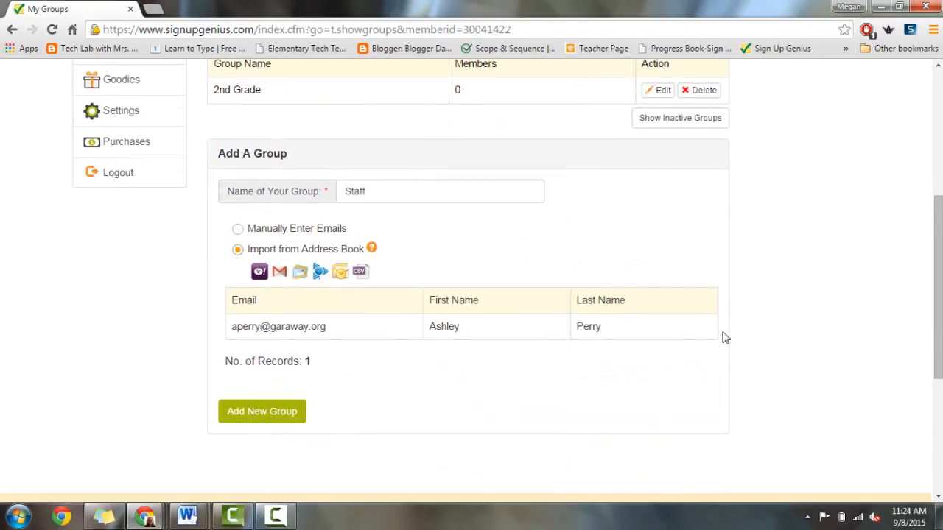
pyautogui.click(302, 414)
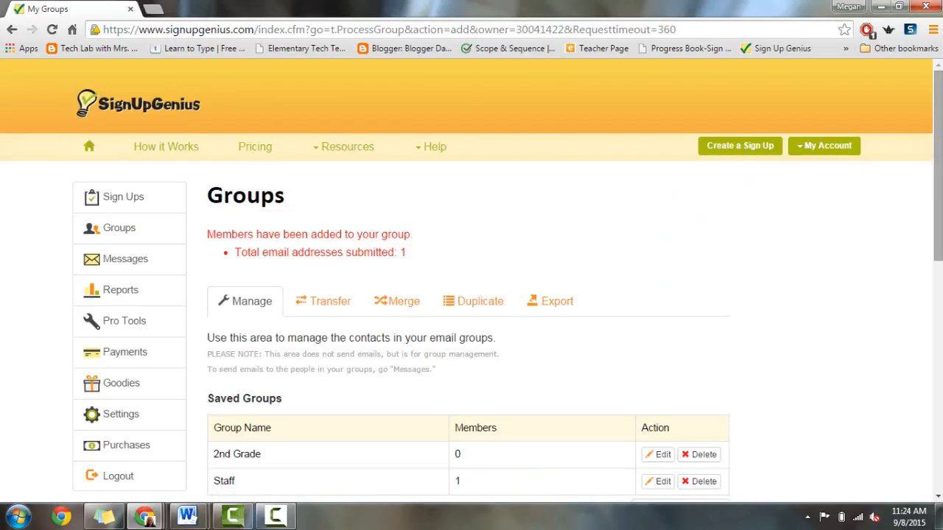
# Step: Check that Staff appears in Saved Groups with 1 member
pyautogui.scroll(-2, 589, 248)
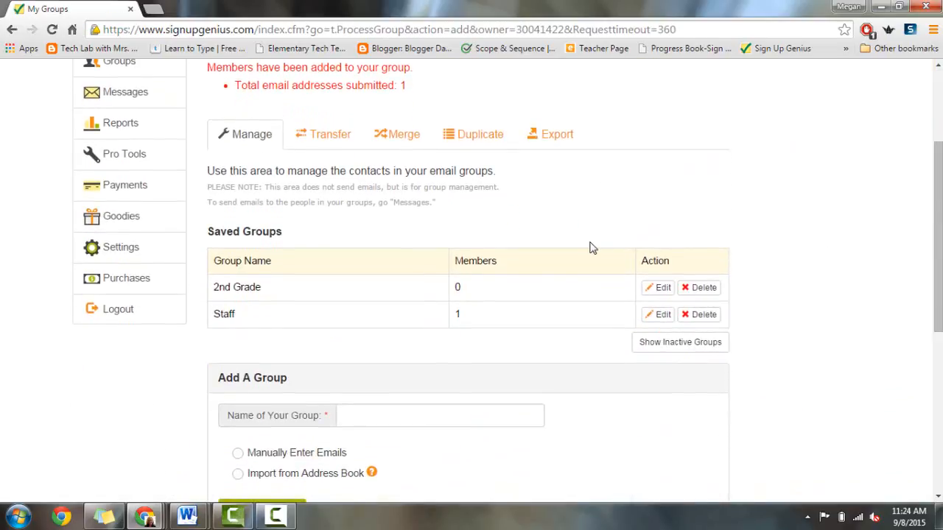
pyautogui.moveTo(211, 317); pyautogui.dragTo(248, 316)
pyautogui.moveTo(937, 243); pyautogui.dragTo(937, 189)
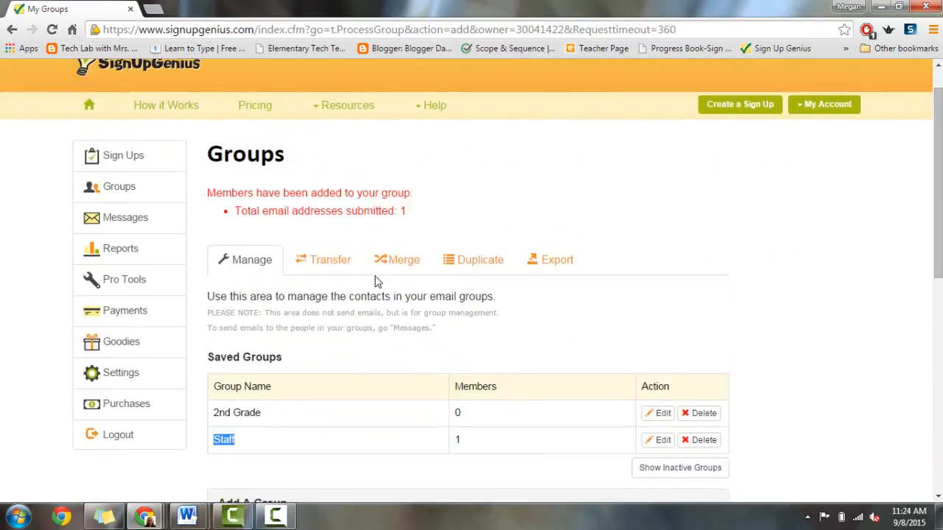
# Step: Browse the Transfer, Merge and Export group pages, then go to Messages
pyautogui.click(305, 274)
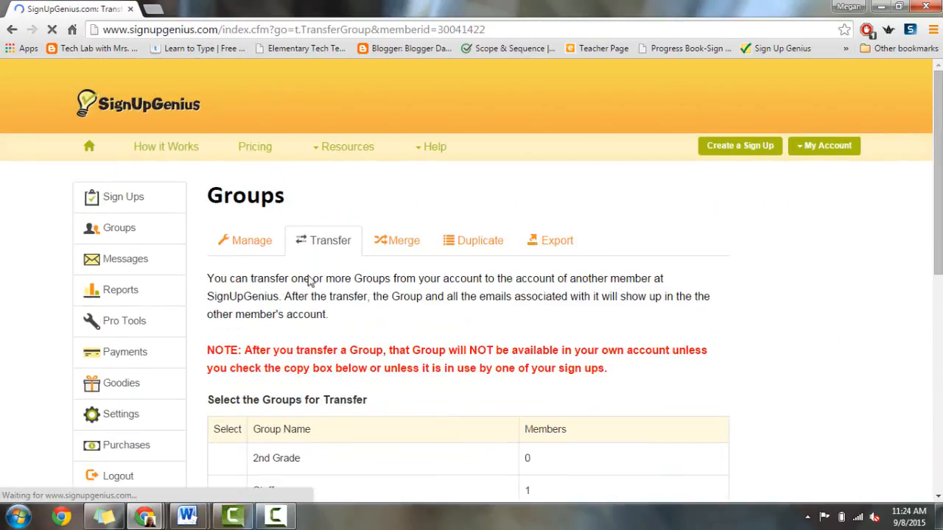
pyautogui.click(413, 243)
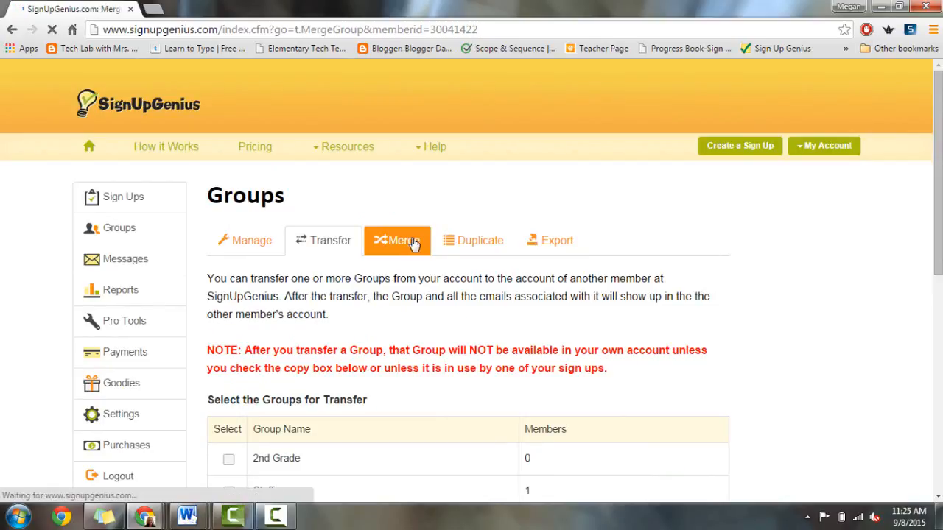
pyautogui.click(571, 247)
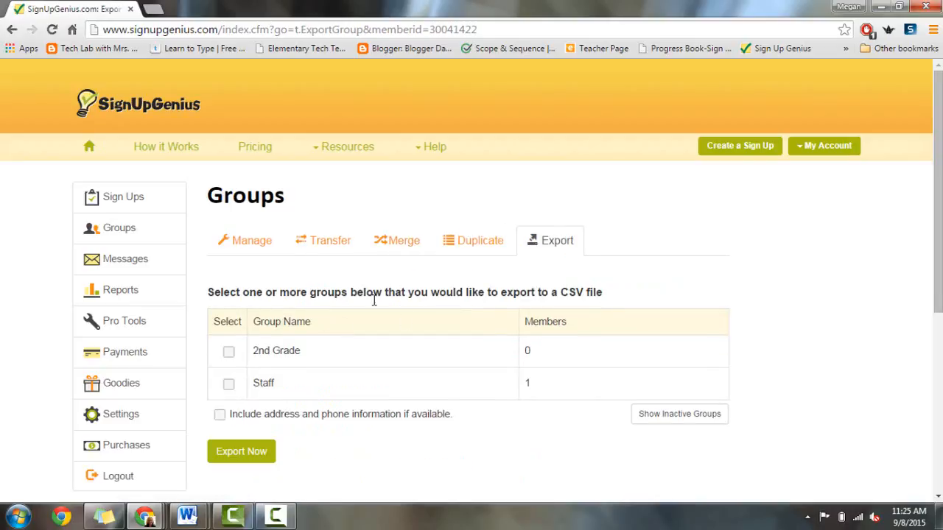
pyautogui.click(114, 271)
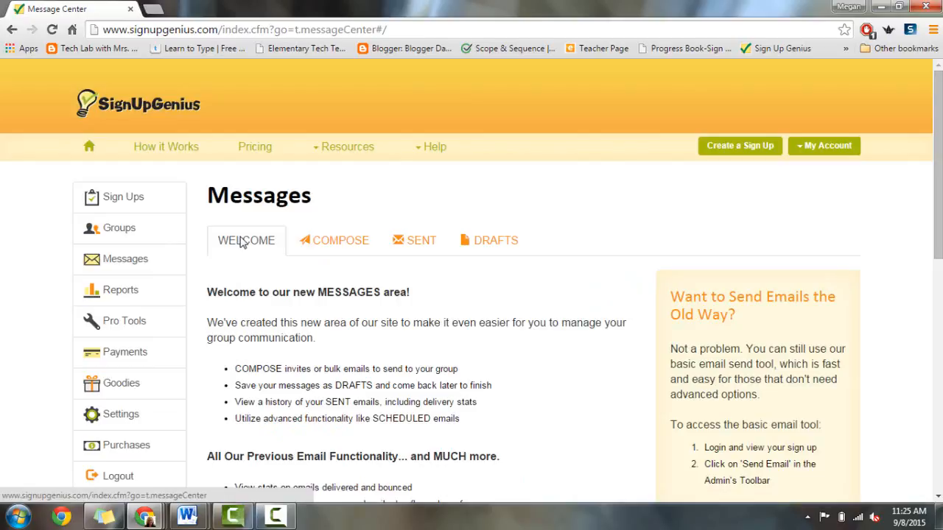
# Step: Look through the Compose, Sent and Drafts message tabs, then go to Reports
pyautogui.click(325, 249)
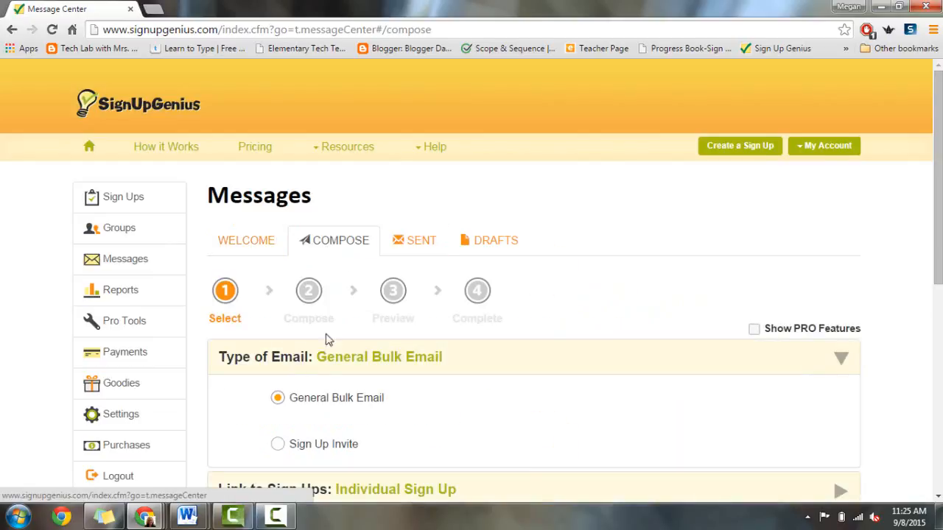
pyautogui.click(412, 245)
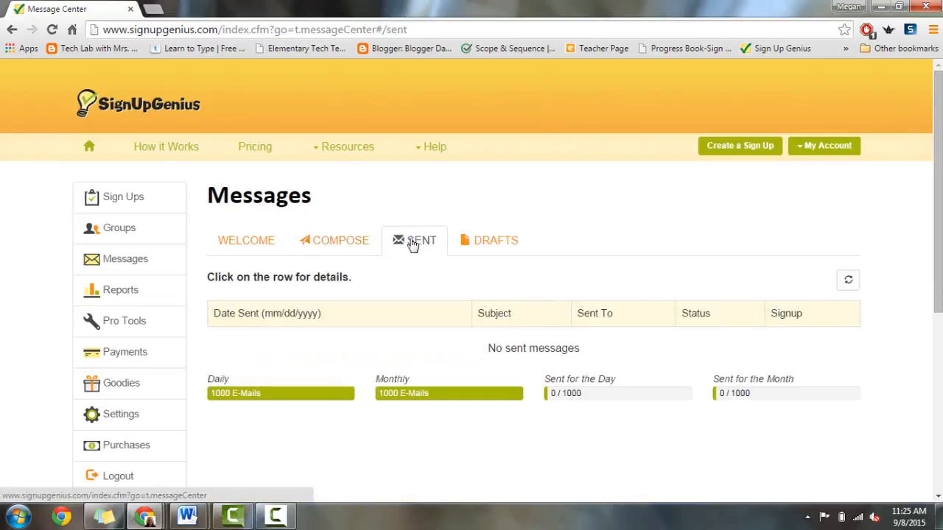
pyautogui.click(511, 249)
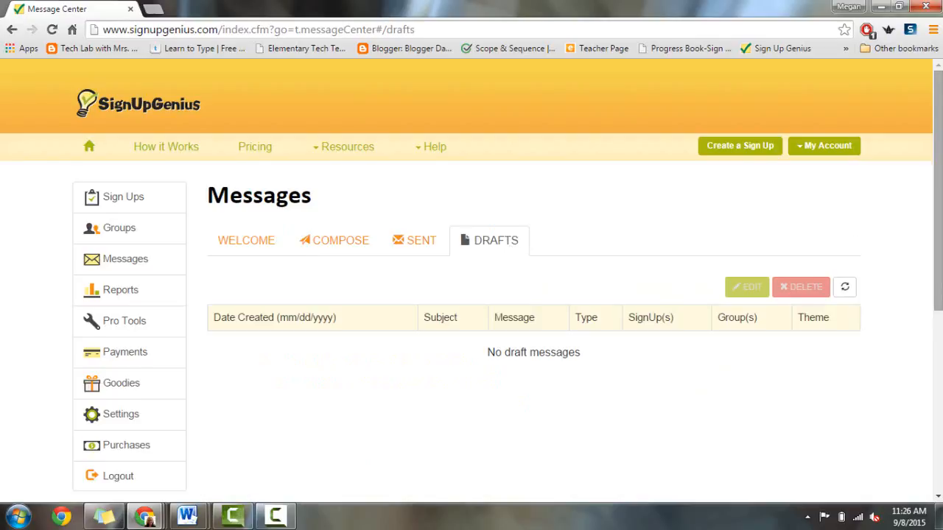
pyautogui.scroll(-2, 662, 250)
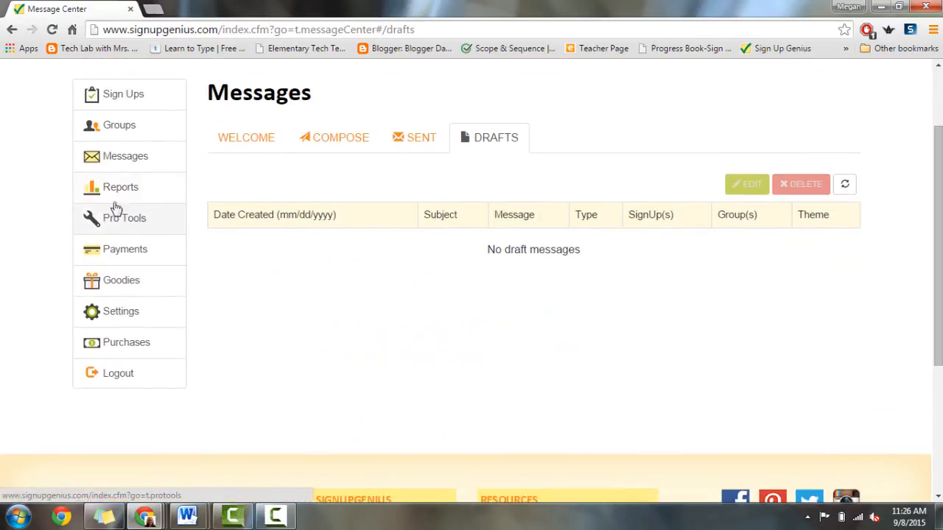
pyautogui.click(105, 193)
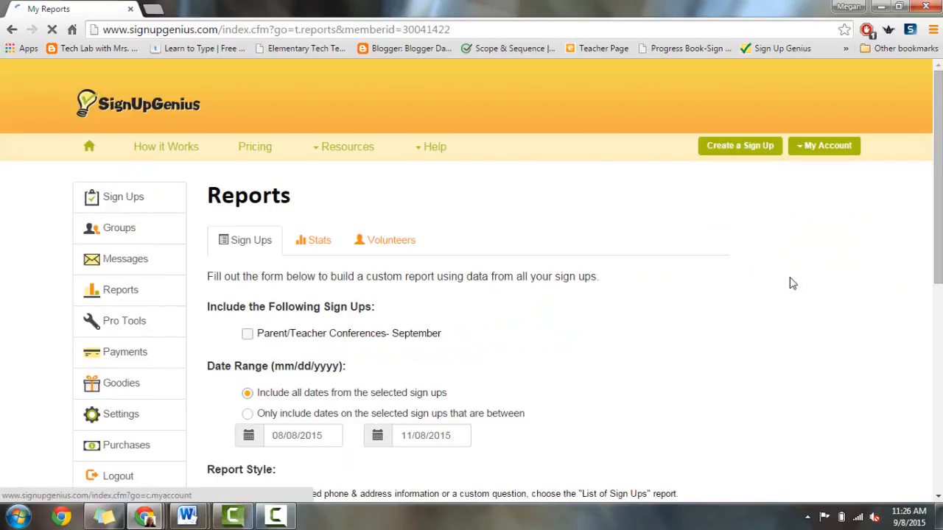
pyautogui.scroll(-2, 791, 282)
# Step: Review the report form with the Parent/Teacher Conferences- September sign-up ticked, then go to Pro Tools
pyautogui.scroll(-2, 505, 213)
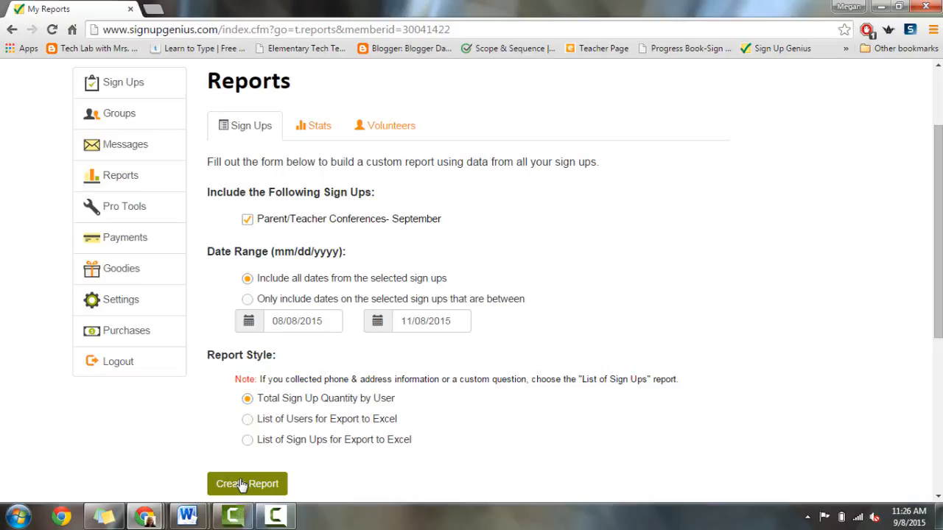
pyautogui.scroll(1, 110, 261)
pyautogui.click(110, 261)
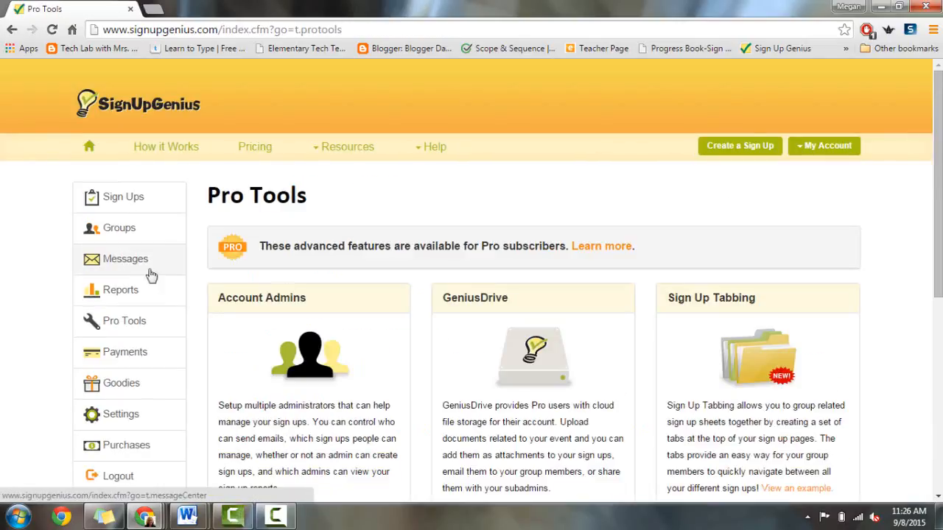
# Step: Review the Pro Tools features and the PayPal Payments activation page, then go to Goodies
pyautogui.scroll(-2, 415, 71)
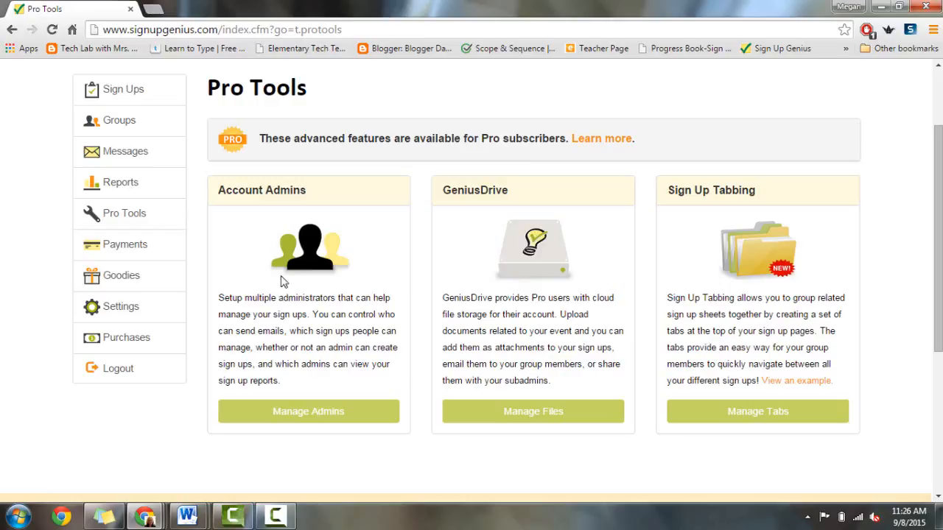
pyautogui.click(124, 245)
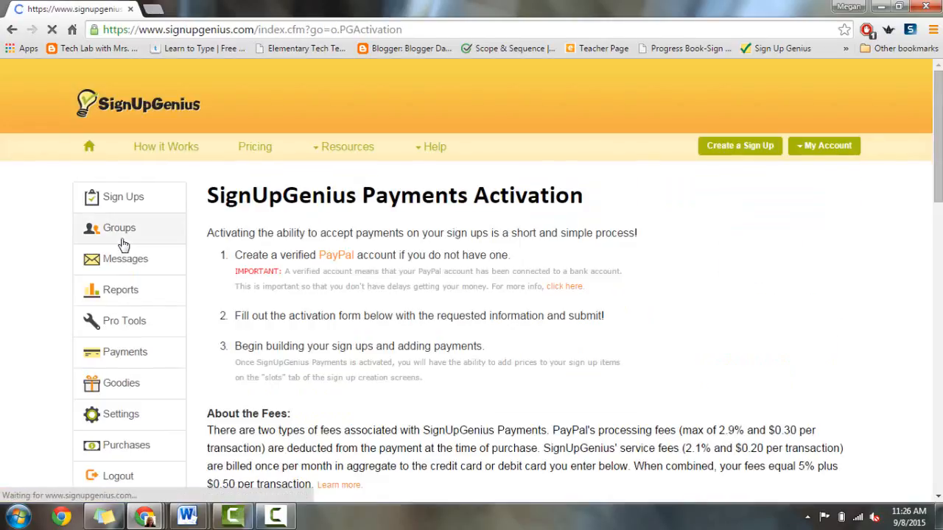
pyautogui.moveTo(940, 167); pyautogui.dragTo(939, 202)
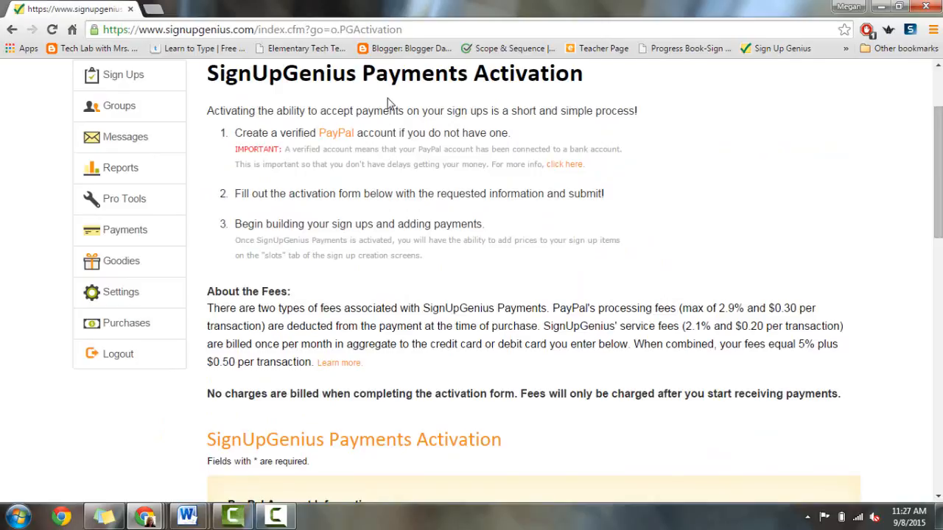
pyautogui.click(120, 265)
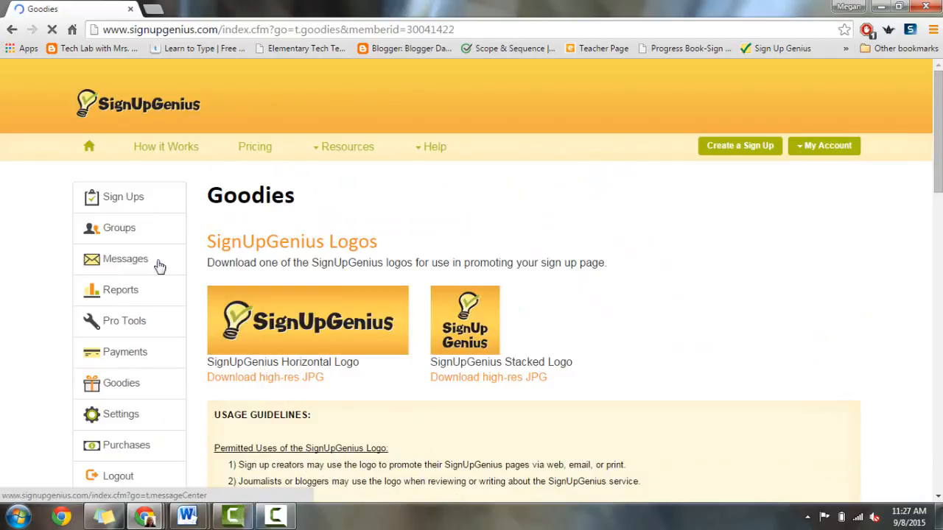
# Step: Scroll the Goodies logos down to the Web Button Builder and back, then go to Settings
pyautogui.scroll(-3, 471, 280)
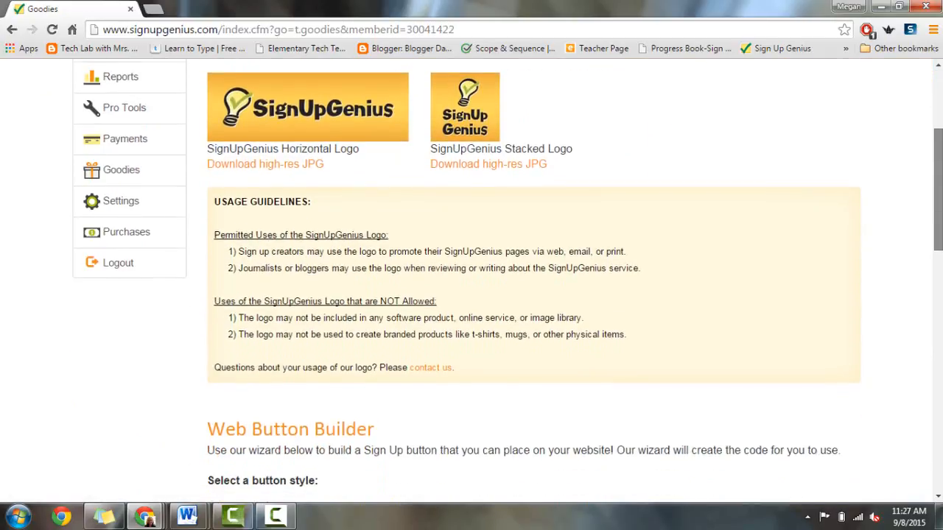
pyautogui.scroll(-5, 472, 280)
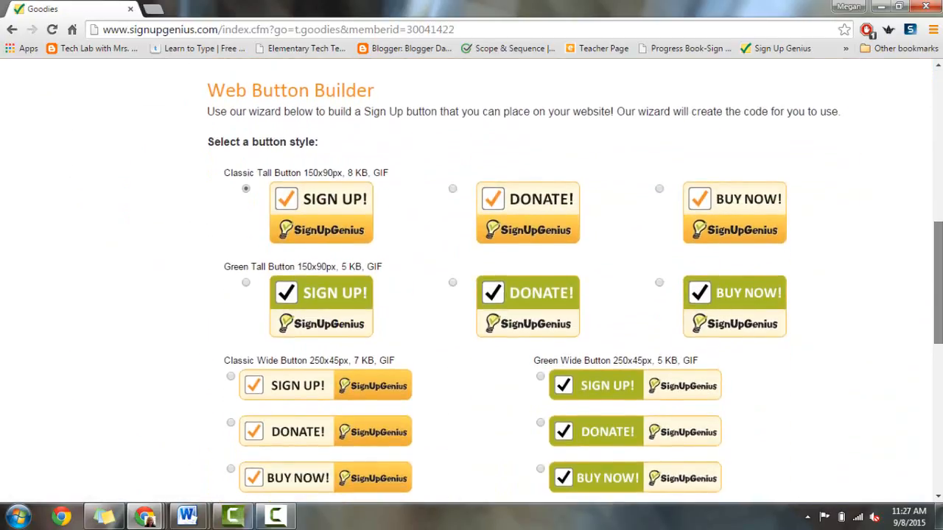
pyautogui.moveTo(939, 319); pyautogui.dragTo(938, 129)
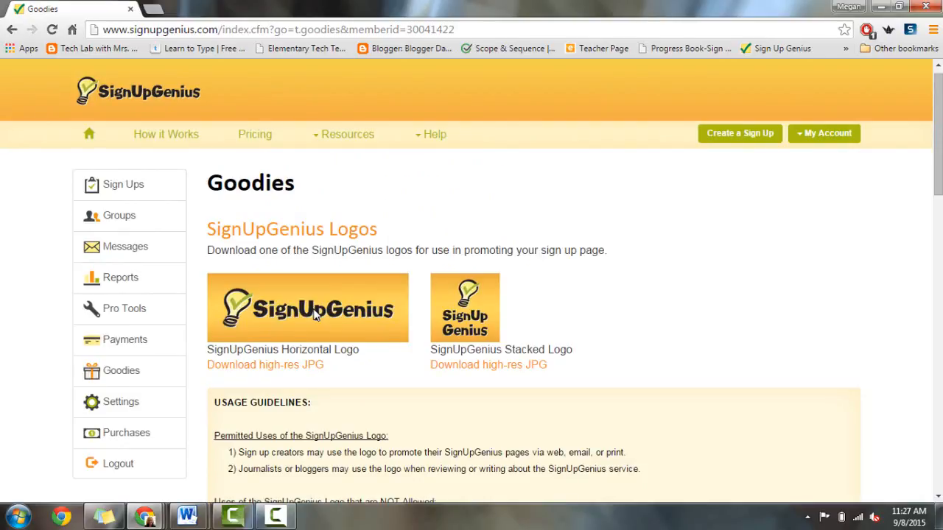
pyautogui.click(118, 401)
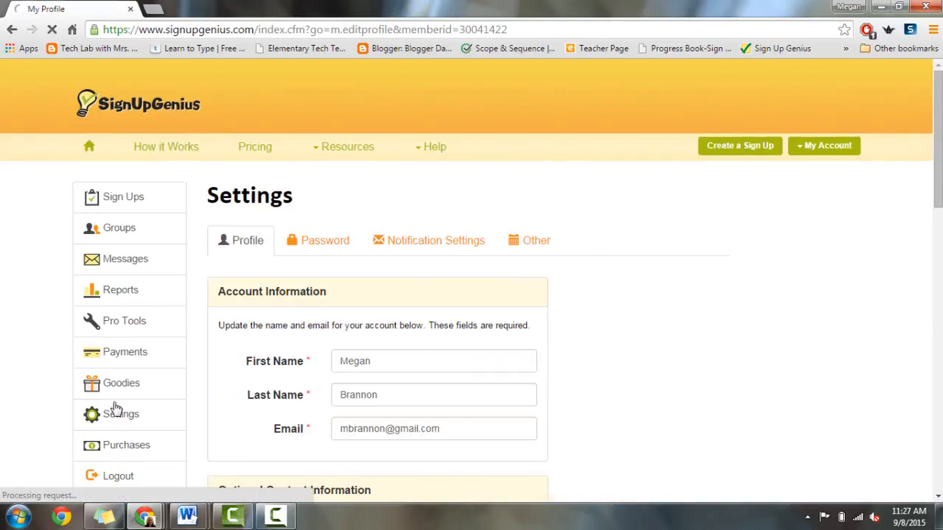
# Step: Look over the reminder notification settings and the field for blocking invitation e-mails
pyautogui.moveTo(939, 200); pyautogui.dragTo(938, 226)
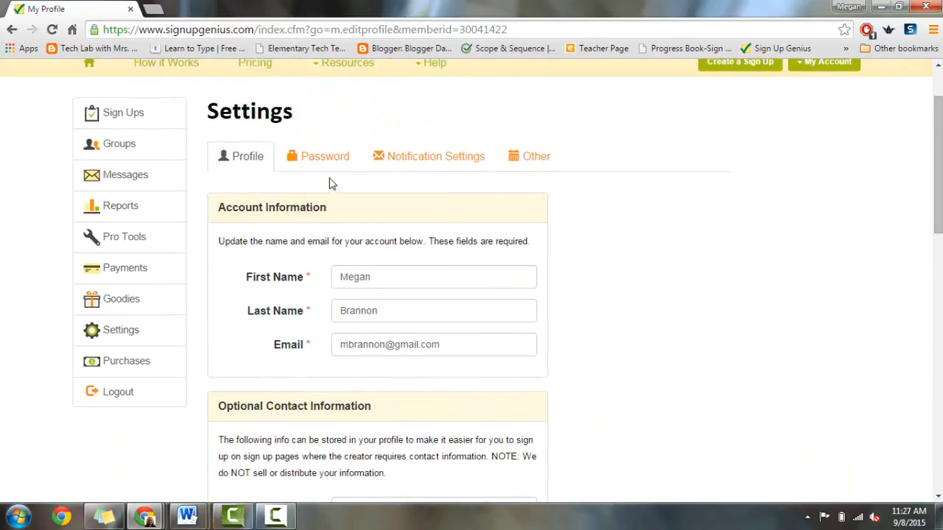
pyautogui.click(421, 164)
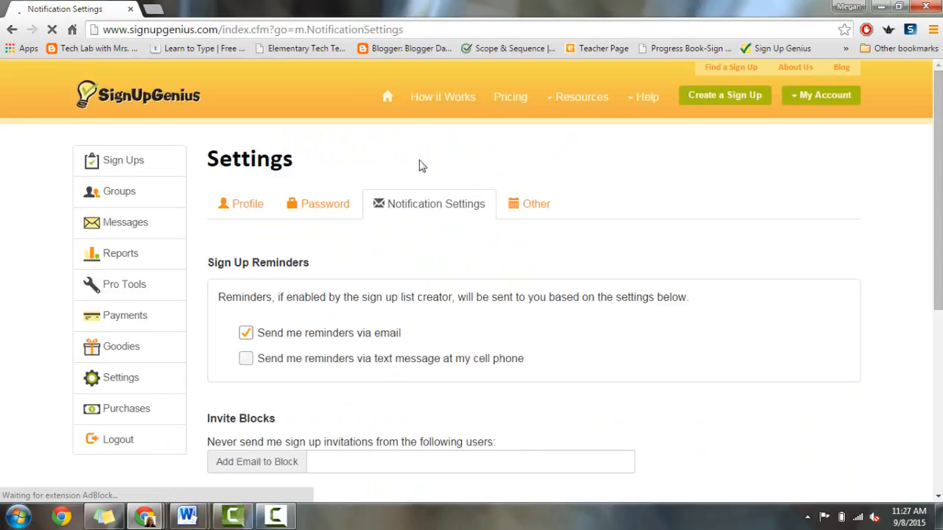
pyautogui.scroll(-3, 739, 225)
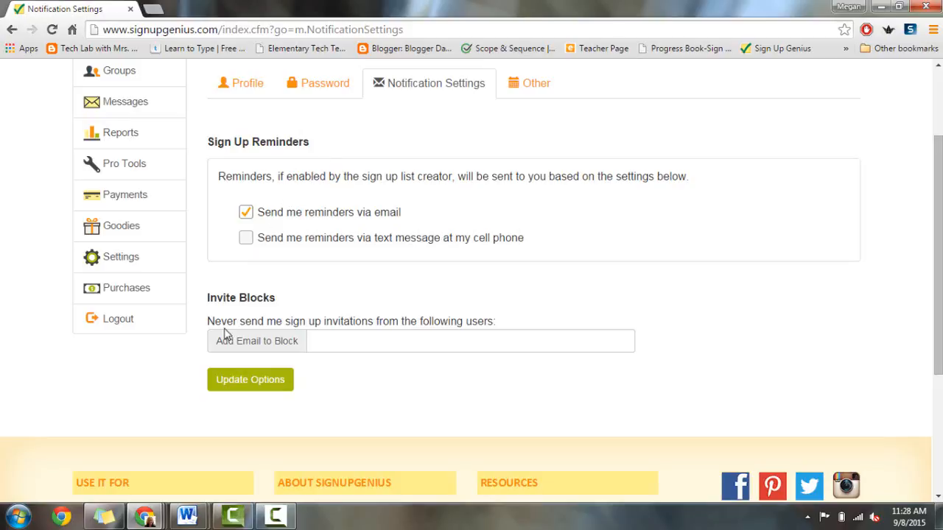
pyautogui.click(351, 339)
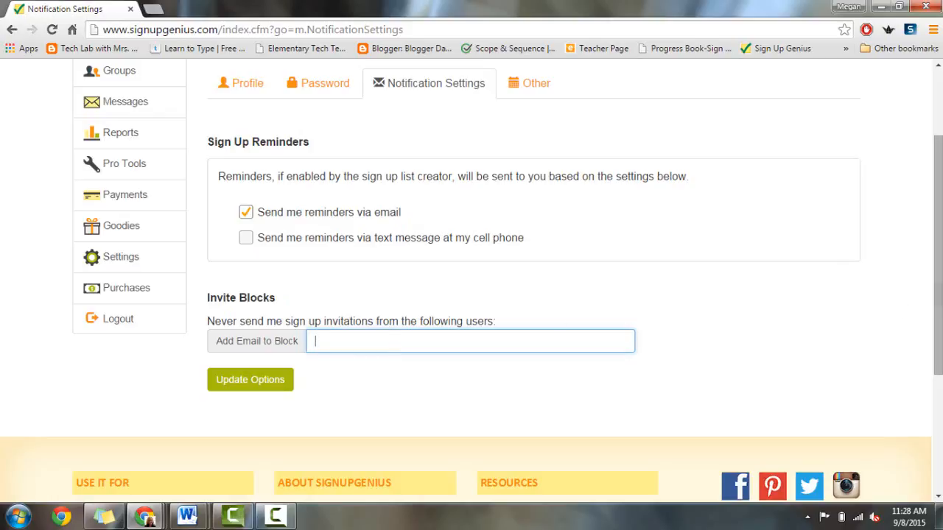
pyautogui.scroll(1, 472, 327)
# Step: View the Other tab: date format mm/dd/yyyy, time zone United States Eastern
pyautogui.click(543, 150)
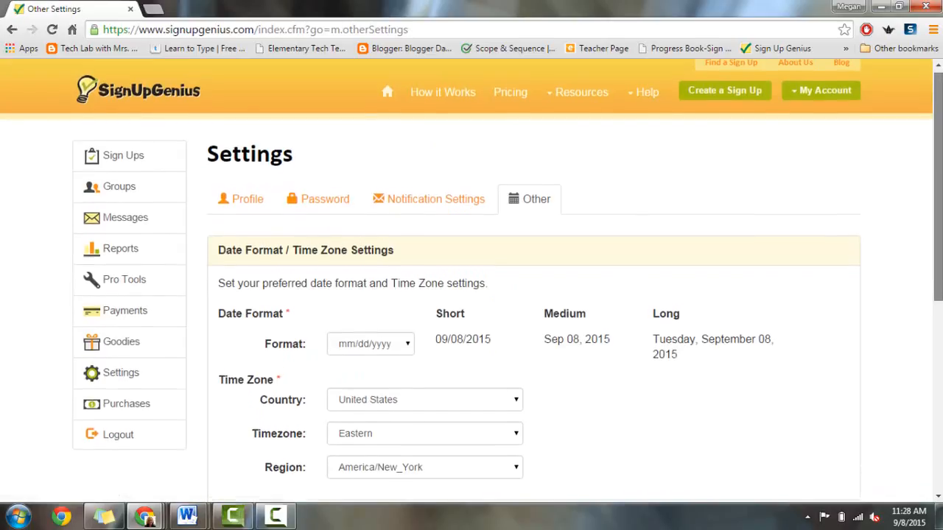
pyautogui.scroll(-3, 471, 282)
pyautogui.scroll(2, 471, 282)
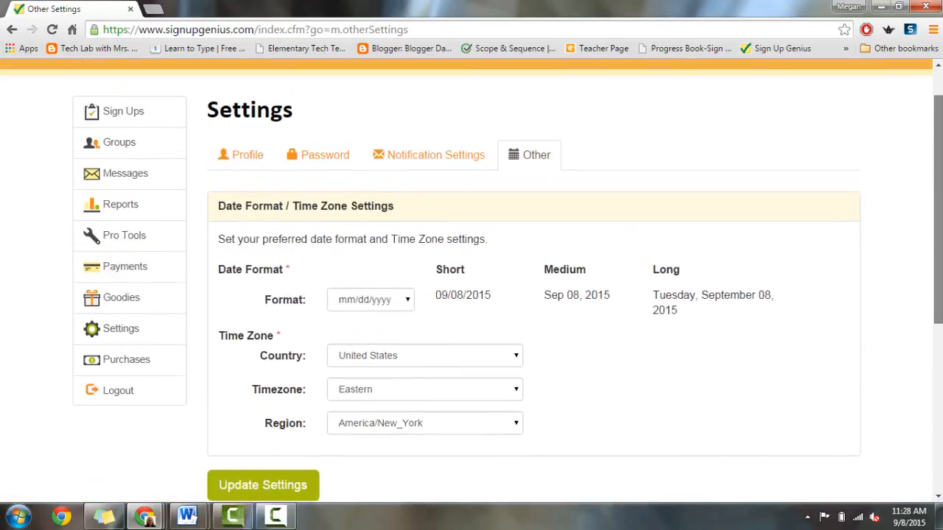
# Step: Open the Purchases page and scroll through it, confirming no subscriptions or payments
pyautogui.click(109, 368)
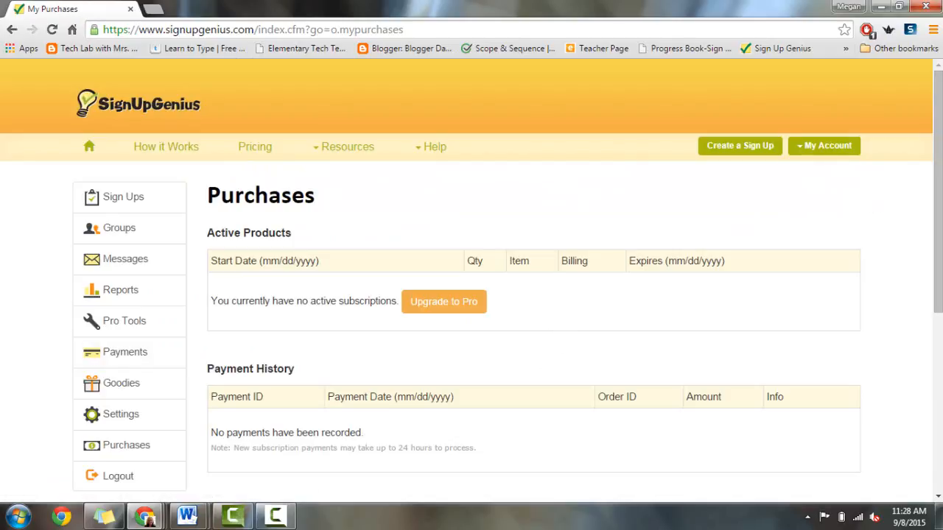
pyautogui.scroll(-2, 488, 328)
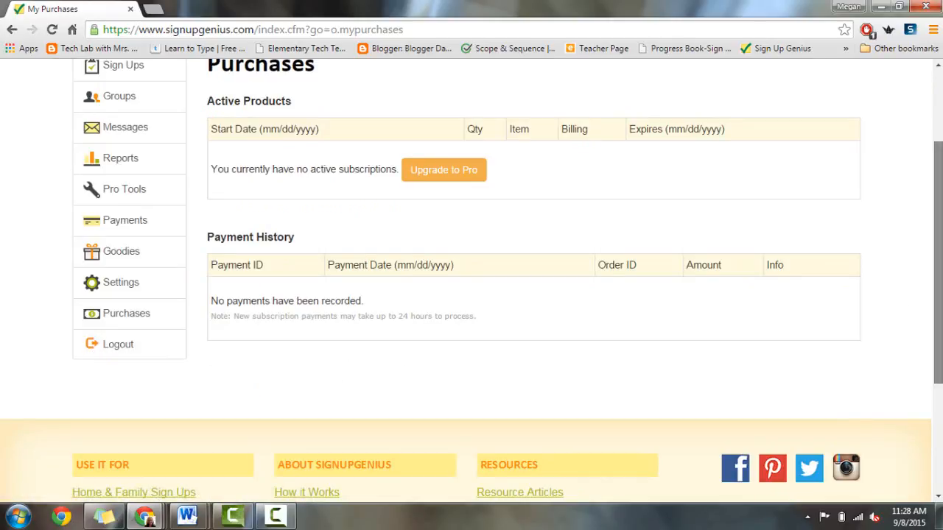
pyautogui.moveTo(939, 294); pyautogui.dragTo(938, 224)
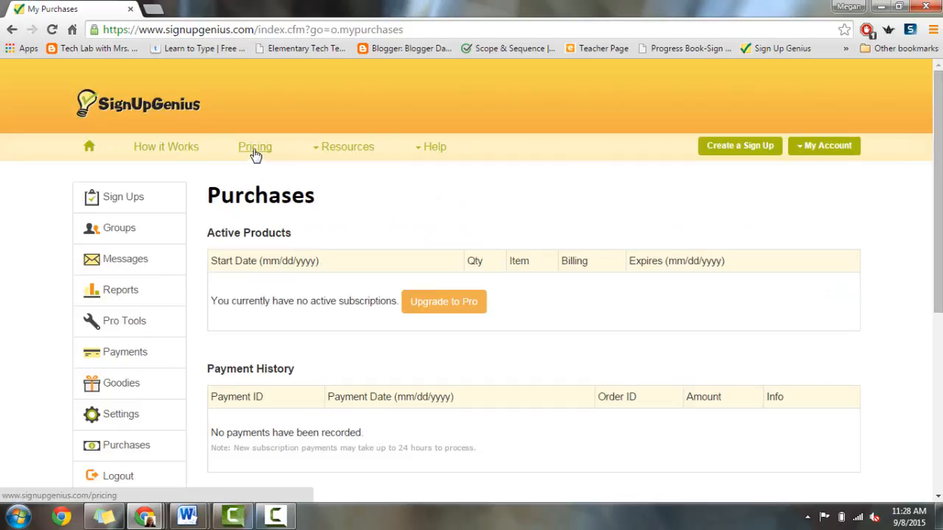
pyautogui.moveTo(328, 158)
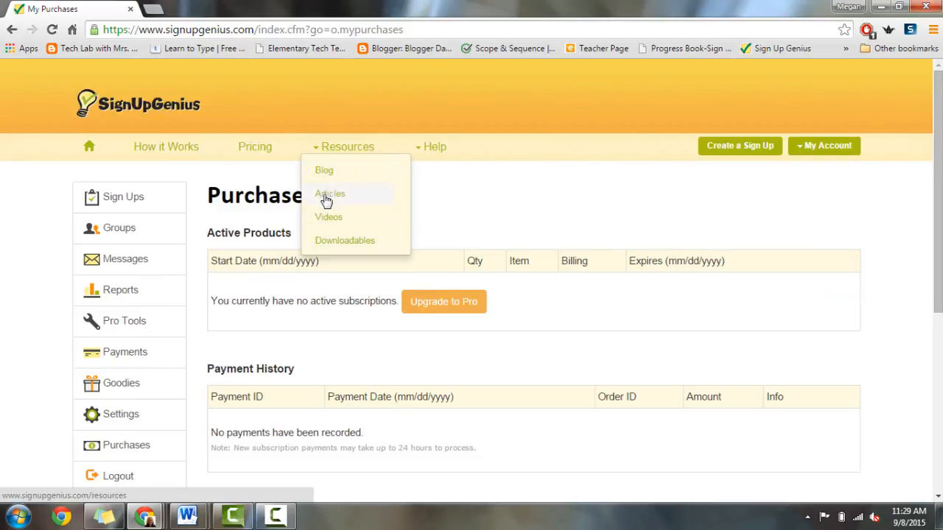
# Step: Open Resources > Downloadables and scroll to the four School Resources PDF links
pyautogui.click(363, 249)
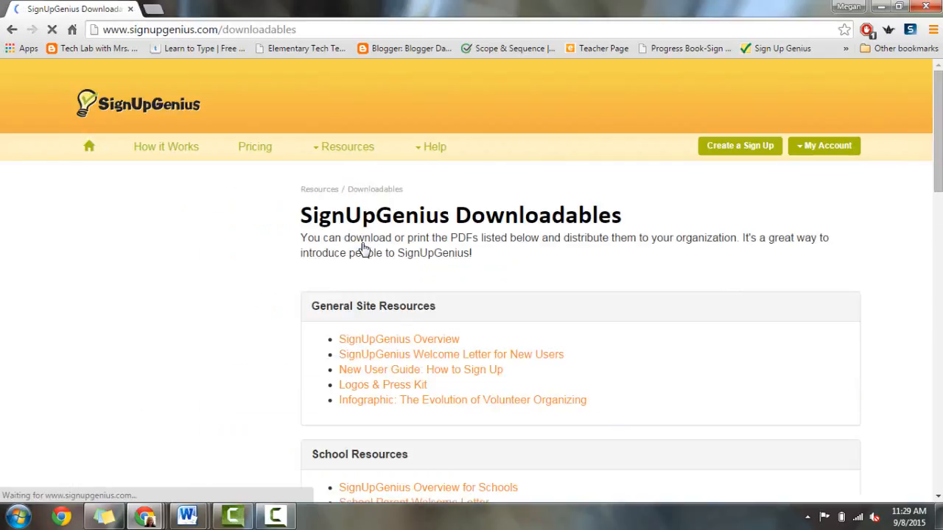
pyautogui.moveTo(933, 153); pyautogui.dragTo(631, 256)
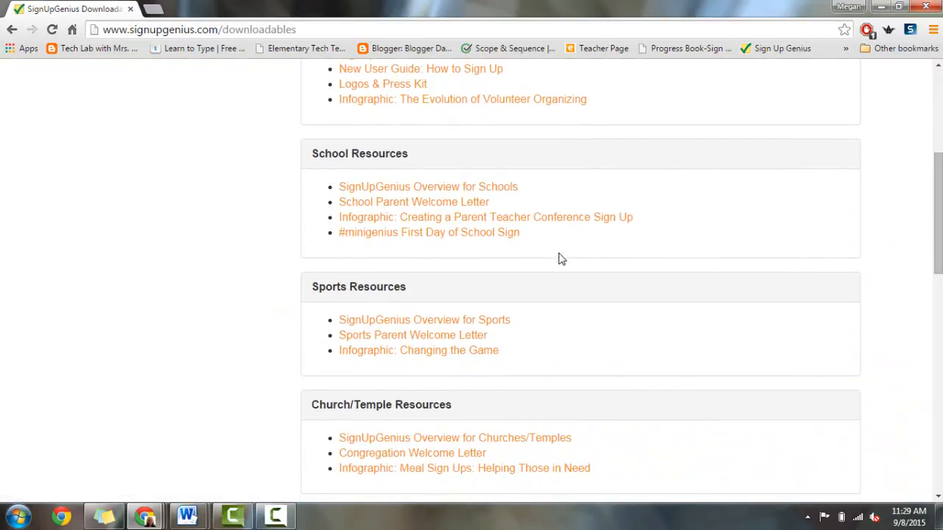
pyautogui.moveTo(555, 244); pyautogui.dragTo(331, 179)
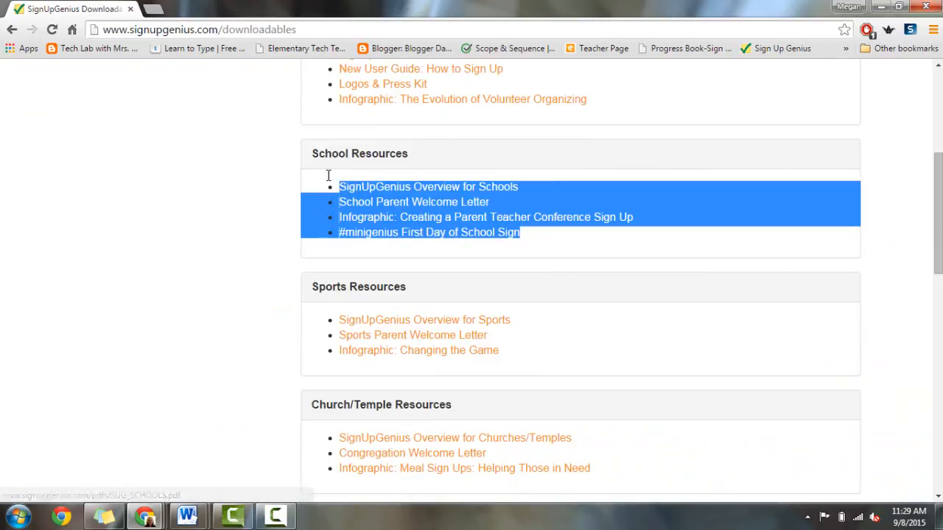
pyautogui.click(743, 234)
pyautogui.moveTo(937, 212); pyautogui.dragTo(936, 127)
pyautogui.moveTo(439, 152)
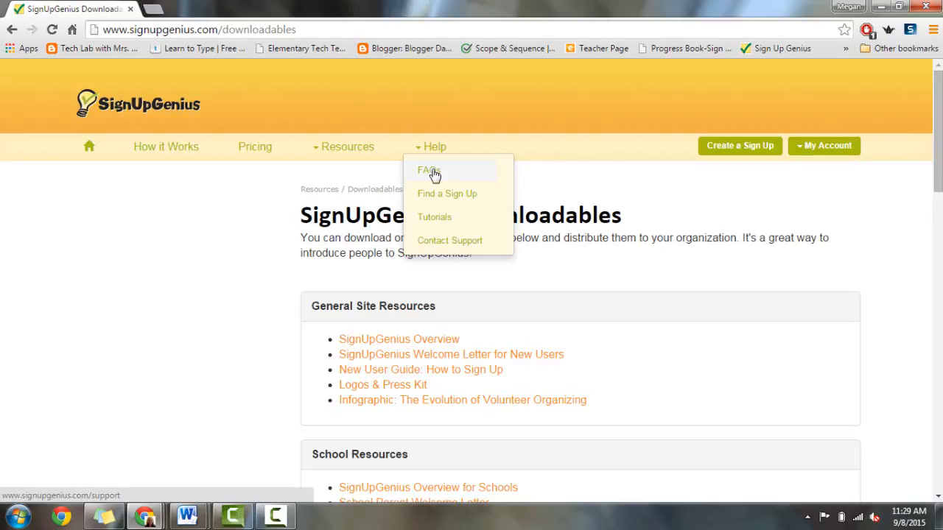
# Step: Search the Help FAQs for 'account information'
pyautogui.click(434, 174)
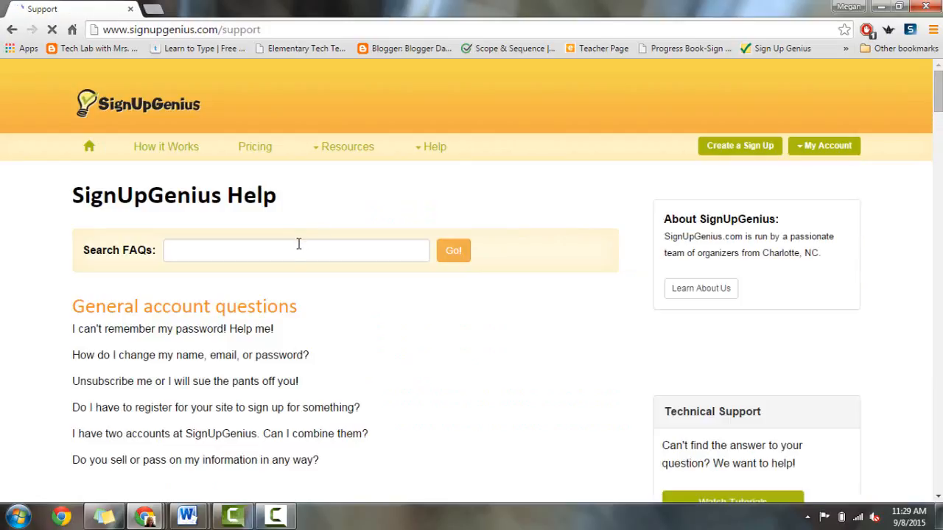
pyautogui.click(298, 243)
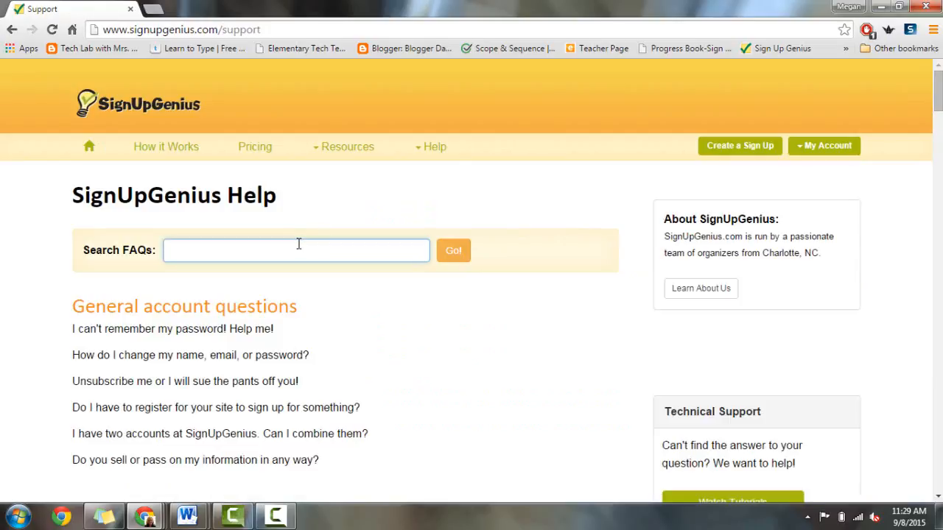
pyautogui.write('account information')
pyautogui.press('Return')
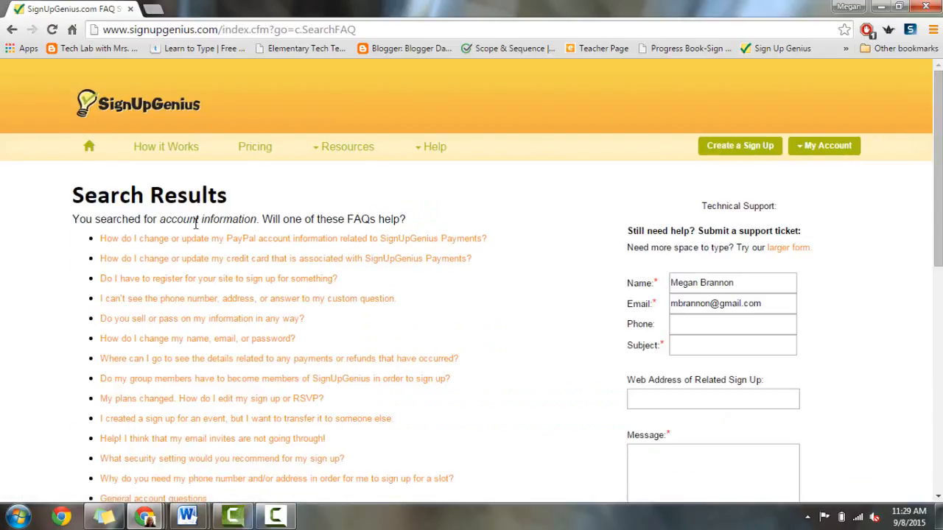
# Step: Review the FAQ search results, then return to the Purchases page
pyautogui.scroll(-2, 937, 184)
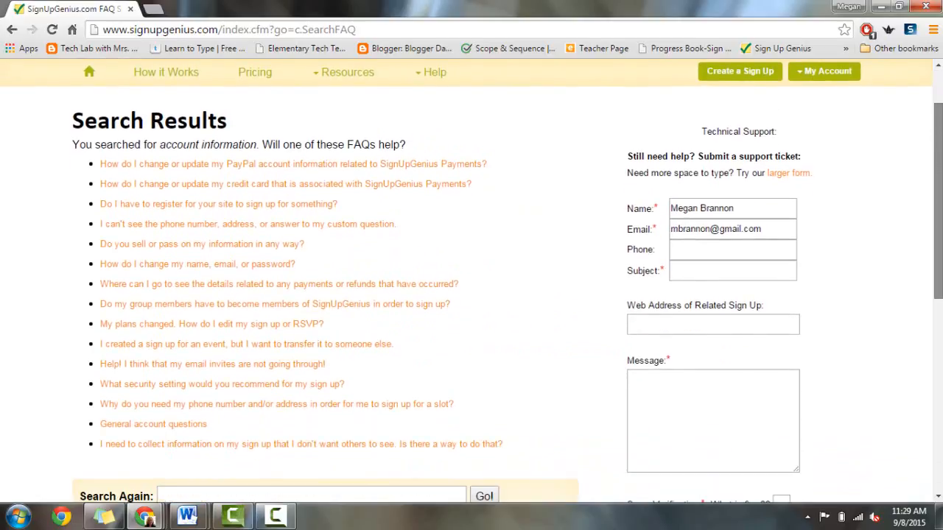
pyautogui.scroll(1, 270, 318)
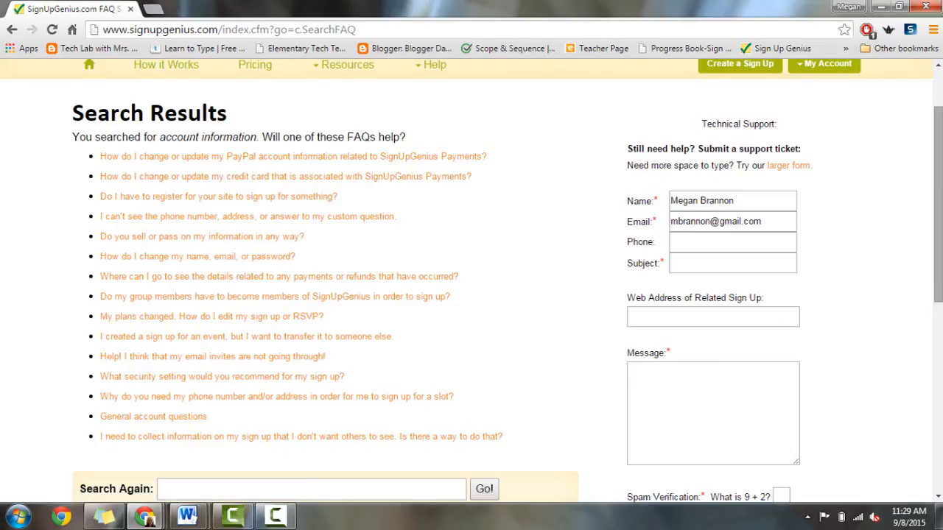
pyautogui.scroll(1, 937, 206)
pyautogui.moveTo(435, 150)
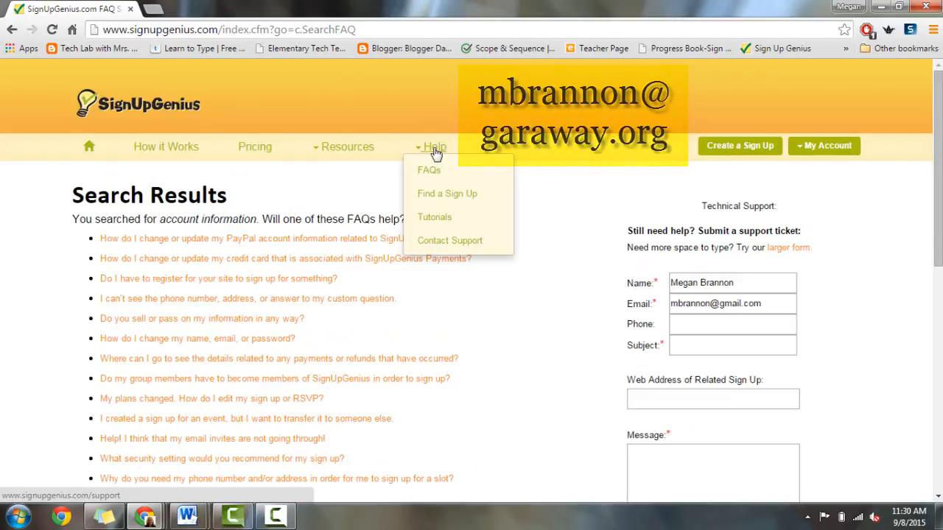
pyautogui.click(12, 29)
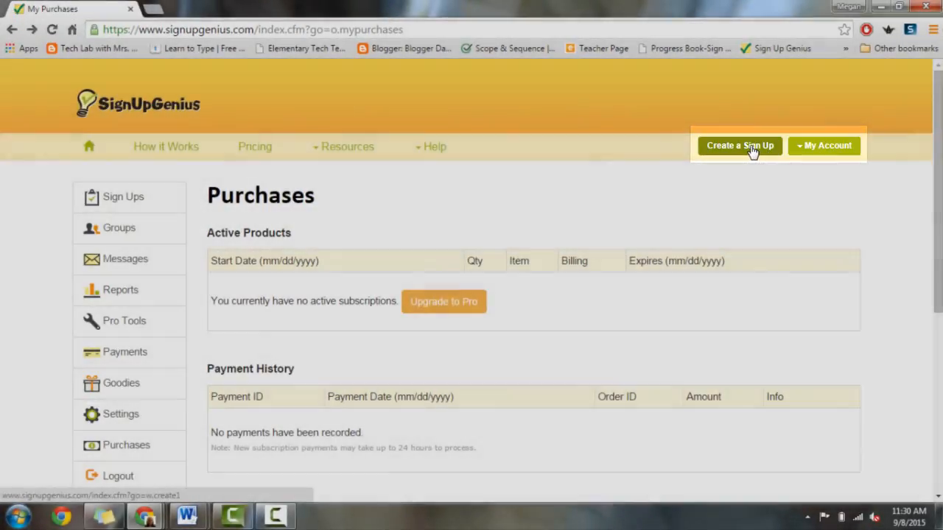
# Step: Start a new sign-up and keep 2nd Grade as its group
pyautogui.click(752, 151)
pyautogui.scroll(-2, 753, 151)
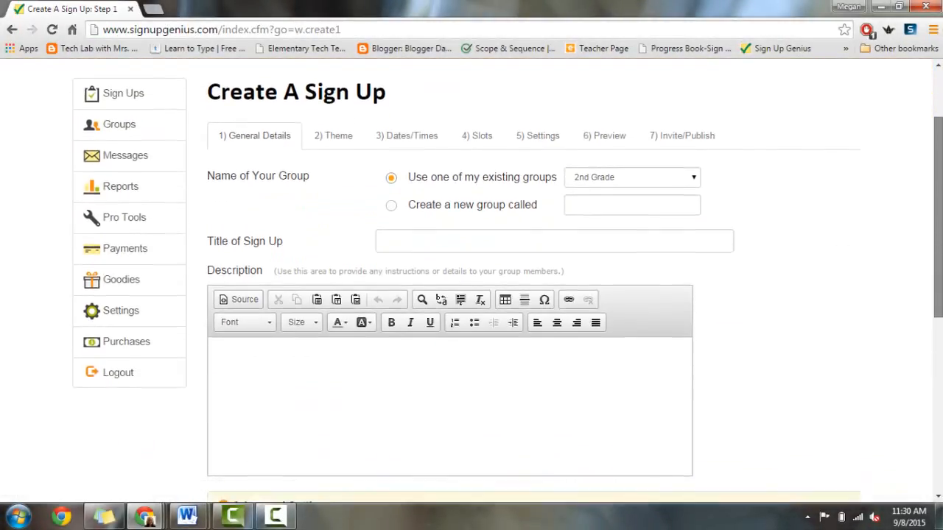
pyautogui.moveTo(938, 198); pyautogui.dragTo(937, 205)
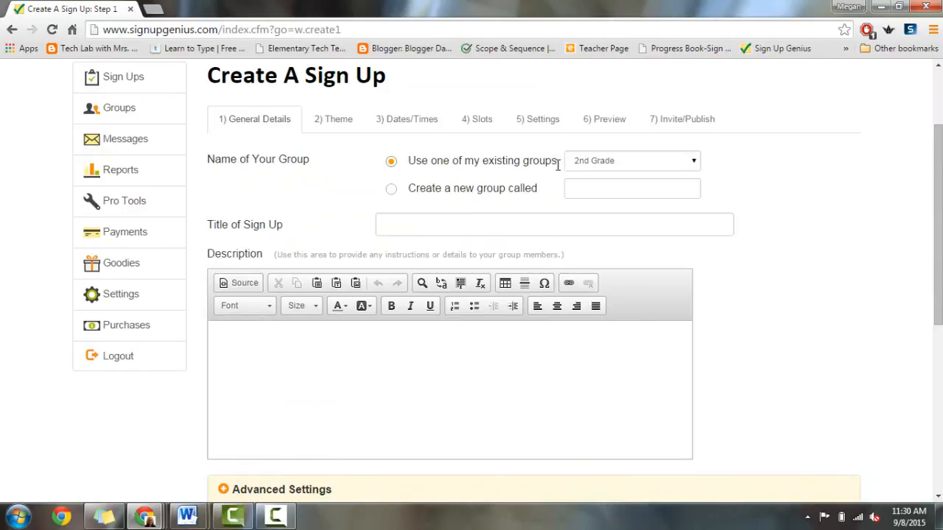
pyautogui.click(637, 167)
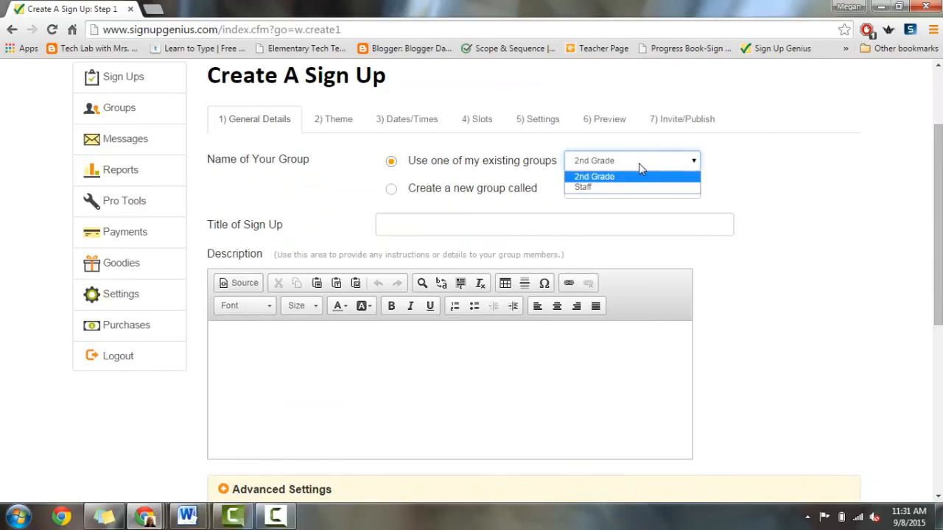
pyautogui.click(623, 178)
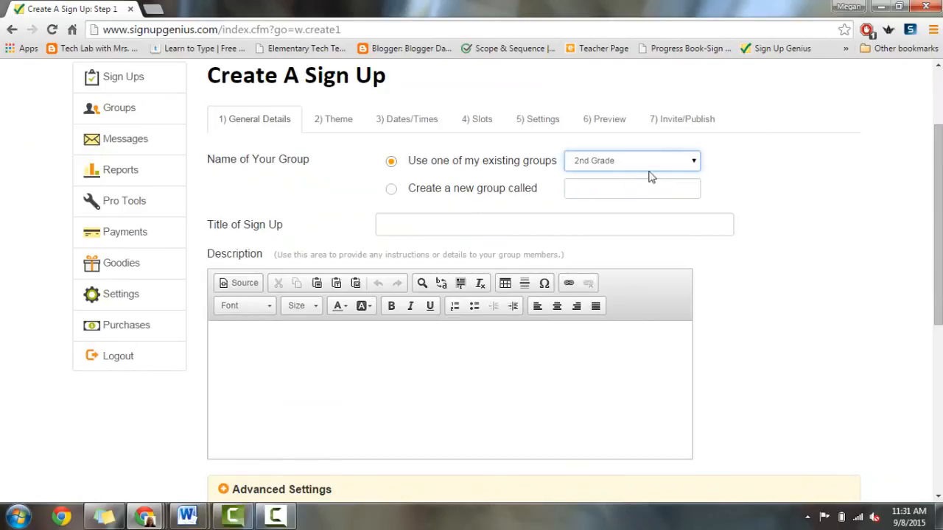
# Step: Title the sign-up 'Parent/Teacher Conferences' and write the teacher conferences description
pyautogui.click(407, 222)
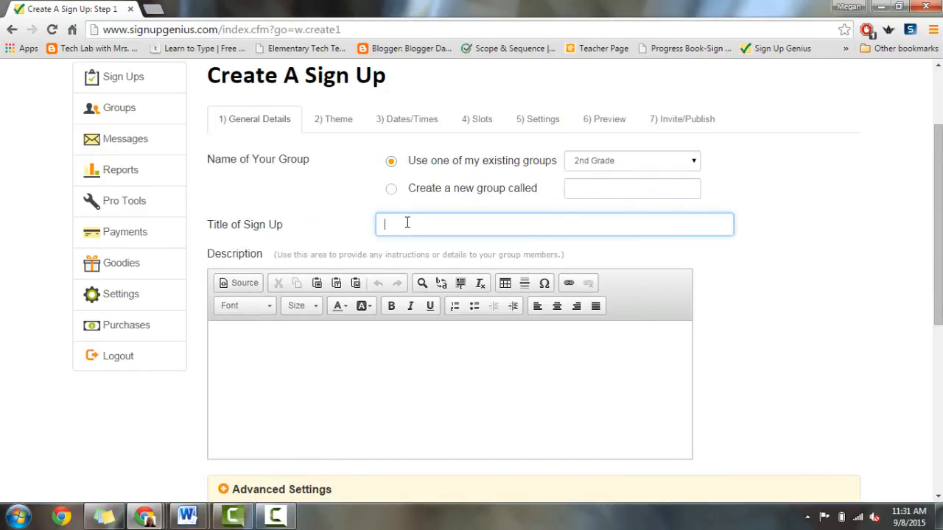
pyautogui.write('Parent/T')
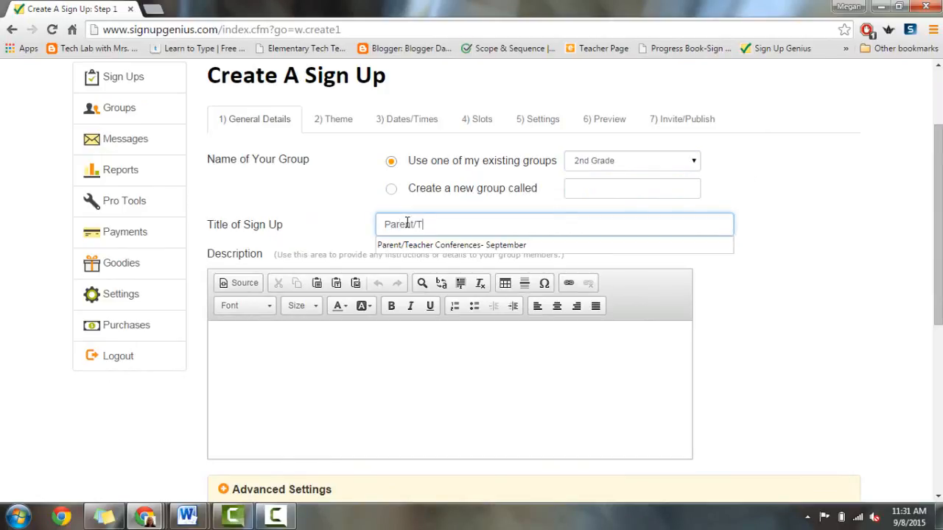
pyautogui.write('eacher Conferences')
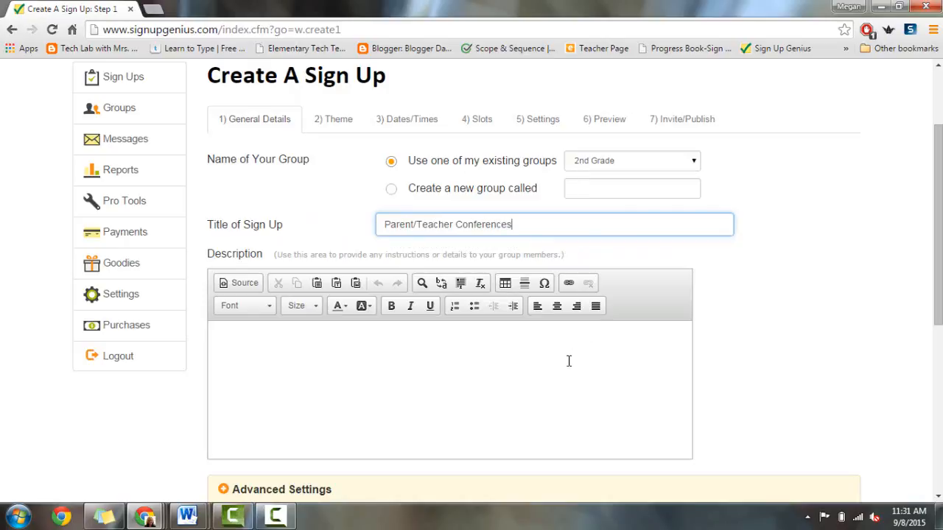
pyautogui.click(569, 361)
pyautogui.click(658, 219)
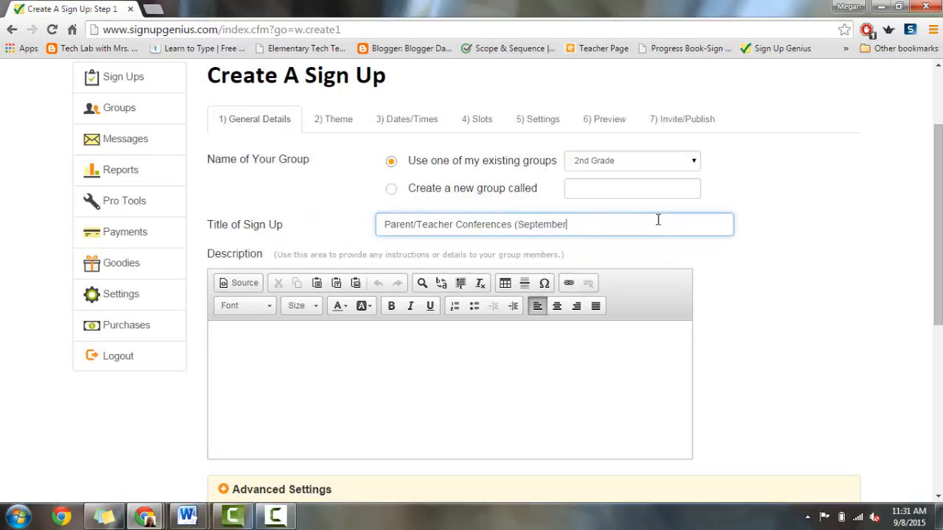
pyautogui.click(568, 345)
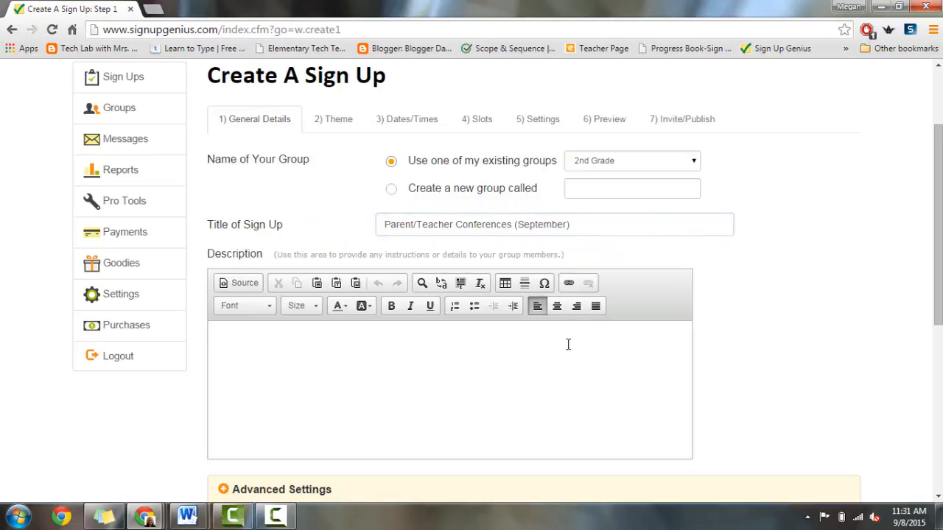
pyautogui.scroll(-2, 505, 281)
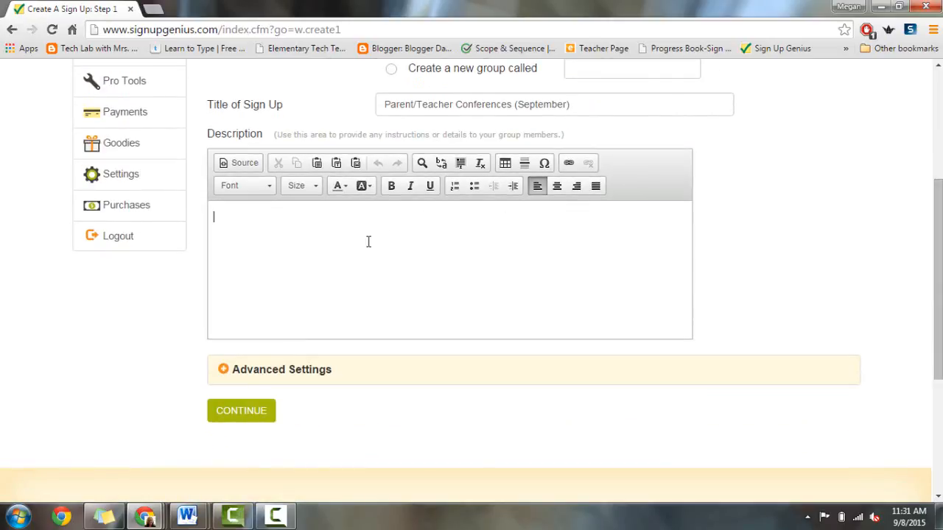
pyautogui.write('Thi')
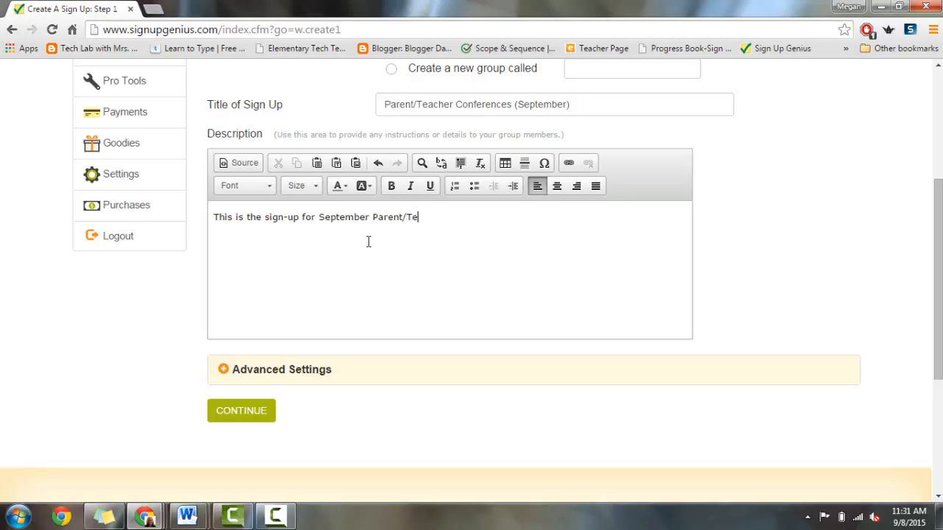
pyautogui.write('acher conferences.')
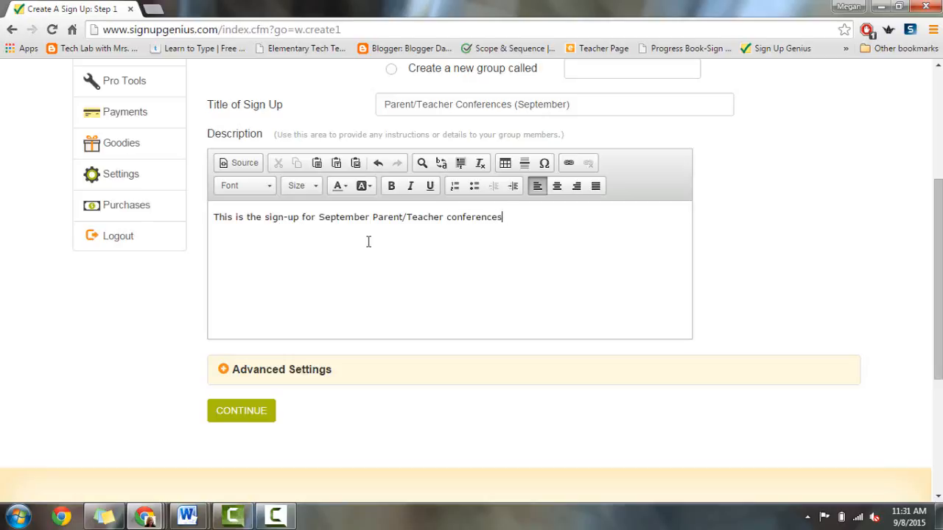
# Step: Expand and collapse Advanced Settings, then submit the general details
pyautogui.click(224, 370)
pyautogui.scroll(-2, 818, 309)
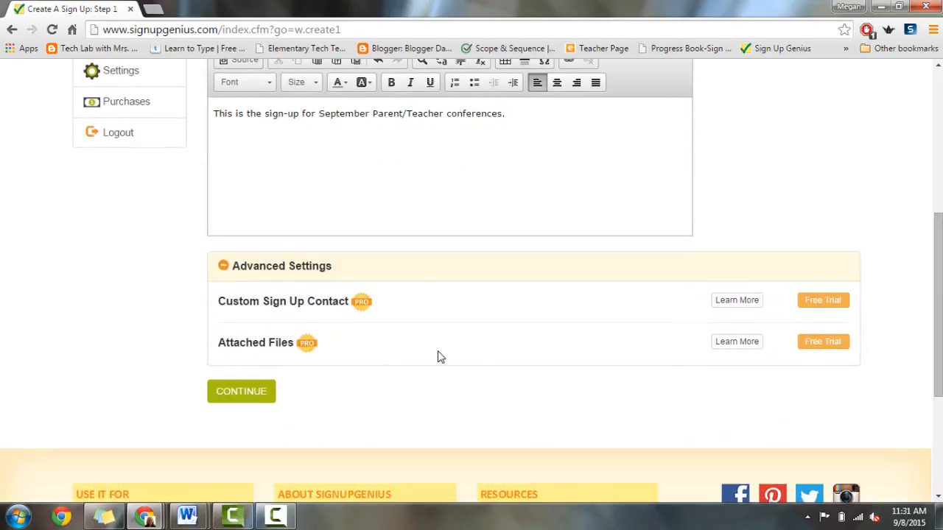
pyautogui.click(227, 273)
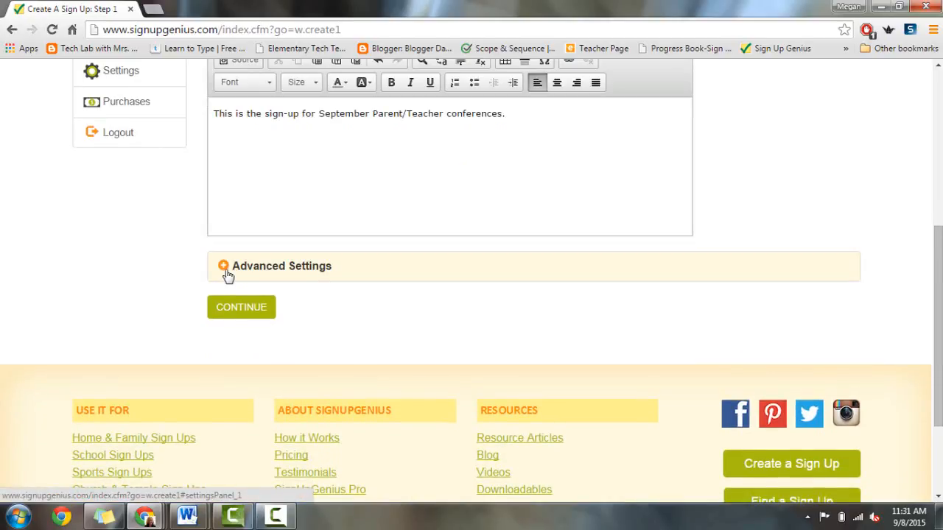
pyautogui.click(245, 312)
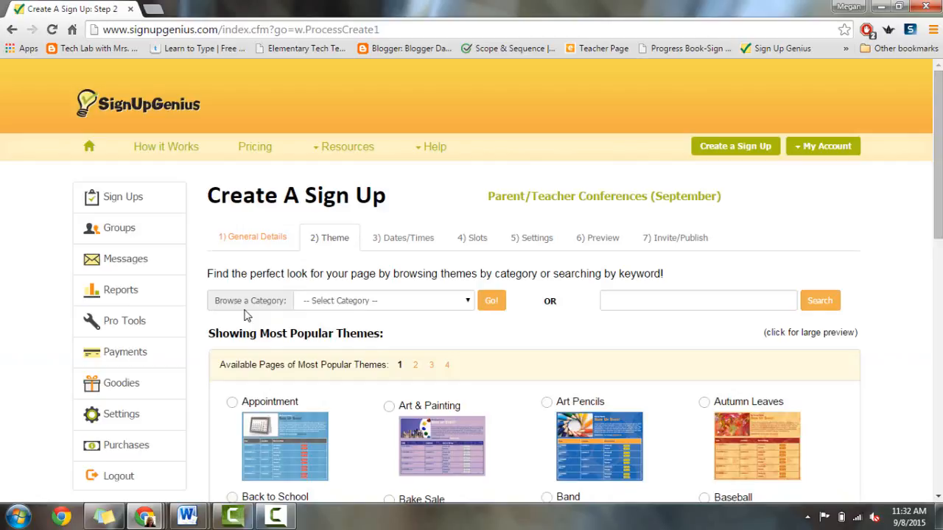
# Step: Browse the Education theme category, including its second page of themes
pyautogui.moveTo(938, 154); pyautogui.dragTo(938, 205)
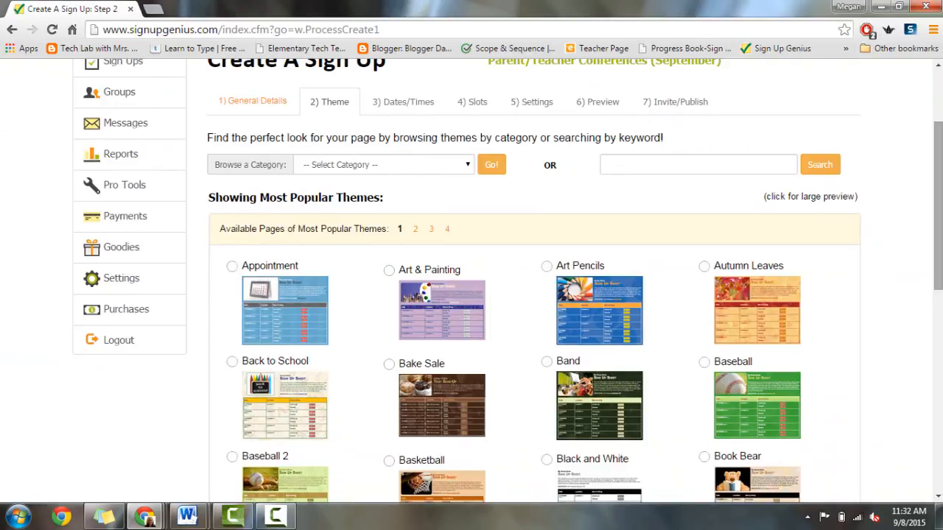
pyautogui.click(467, 166)
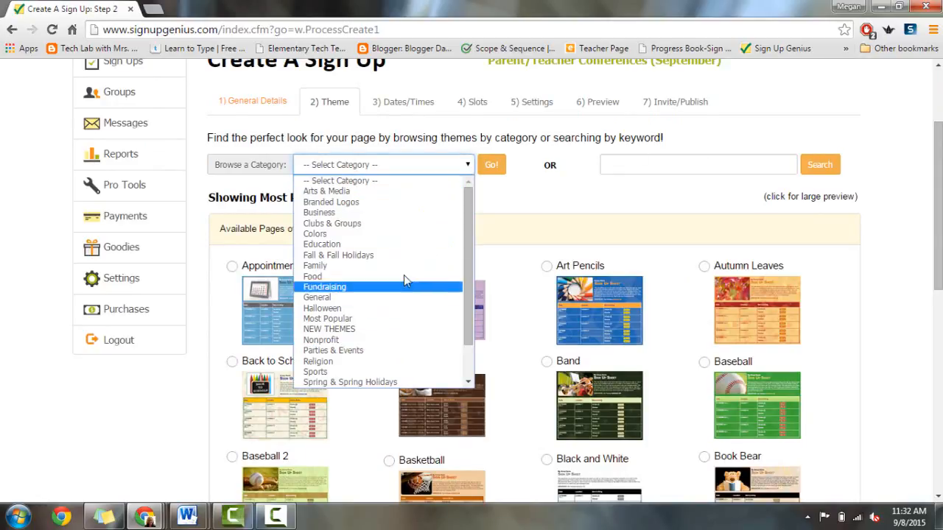
pyautogui.click(379, 246)
pyautogui.click(489, 166)
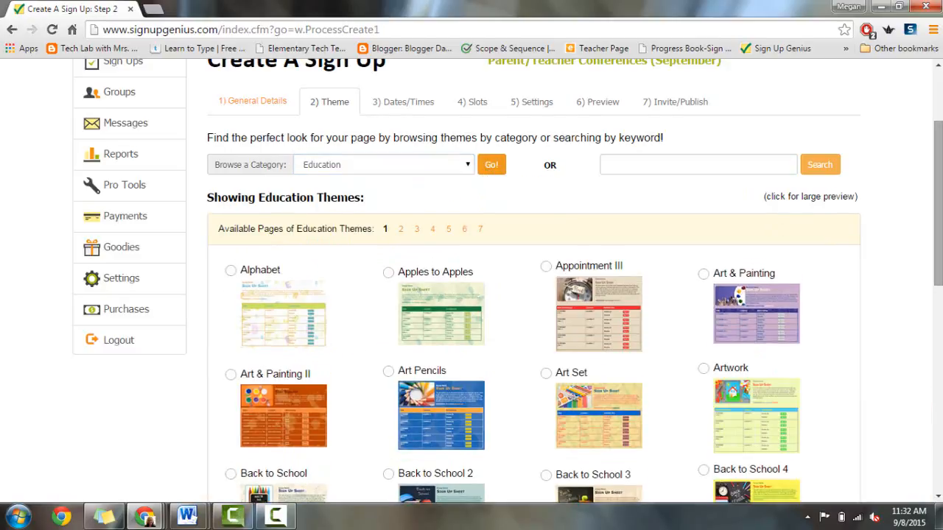
pyautogui.moveTo(937, 228); pyautogui.dragTo(937, 262)
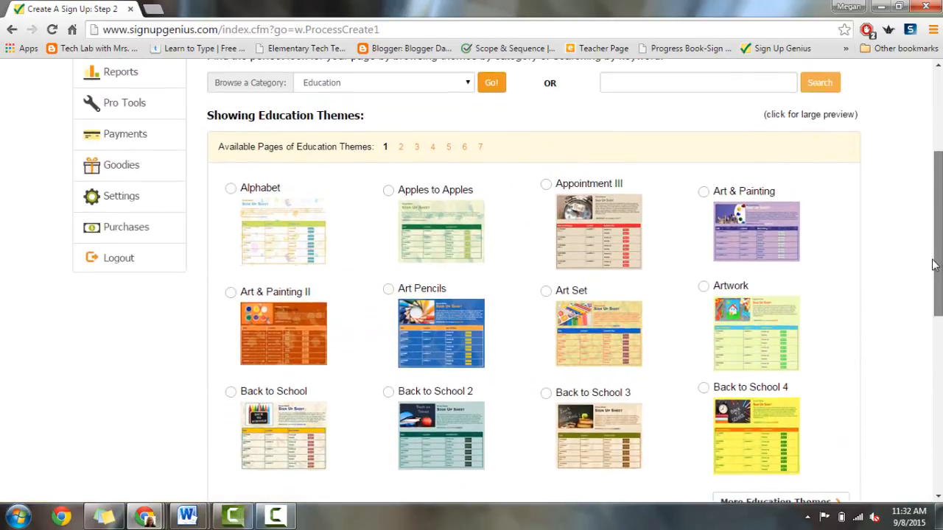
pyautogui.click(401, 148)
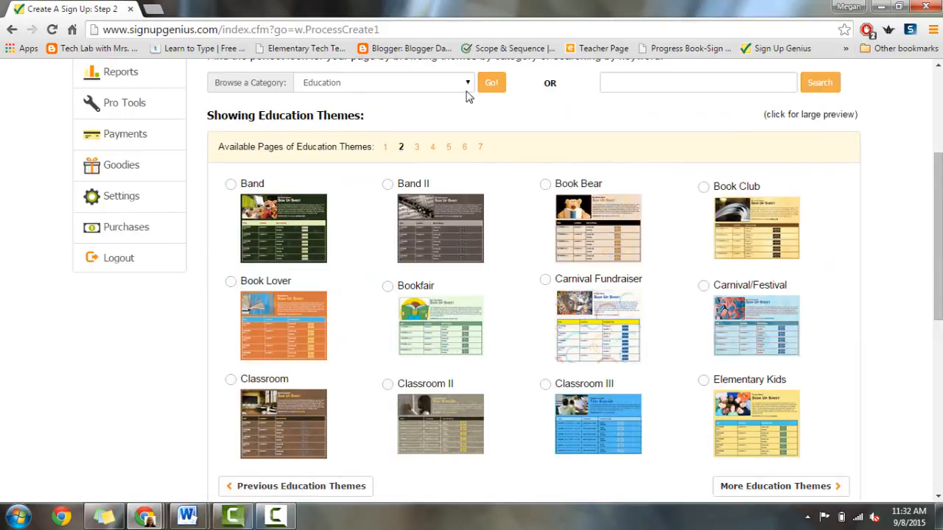
# Step: Pick the Autumn Leaves theme from Fall & Fall Holidays and continue to Dates/Times
pyautogui.click(466, 84)
pyautogui.click(423, 174)
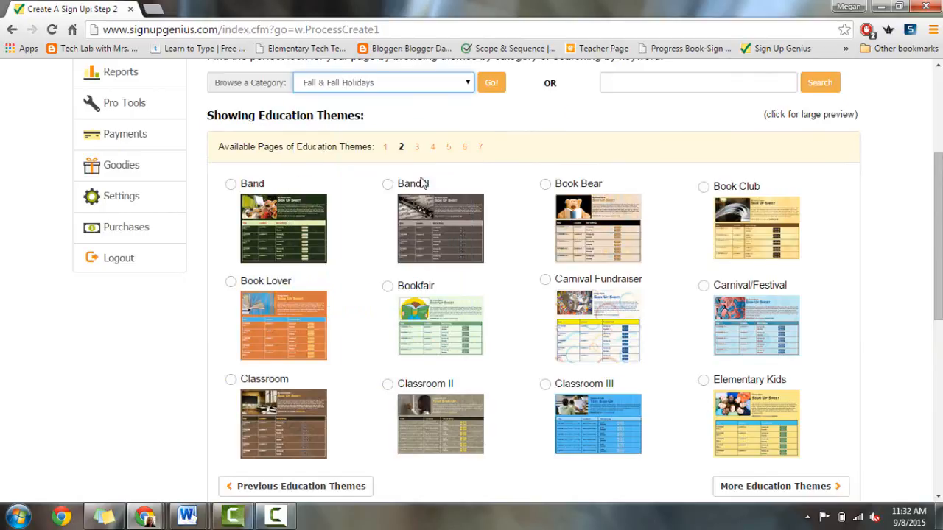
pyautogui.click(490, 84)
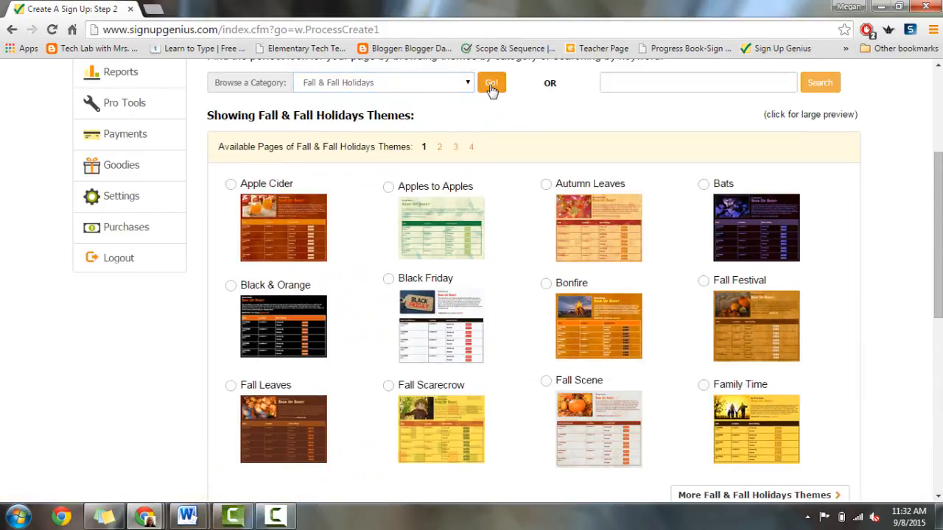
pyautogui.click(546, 184)
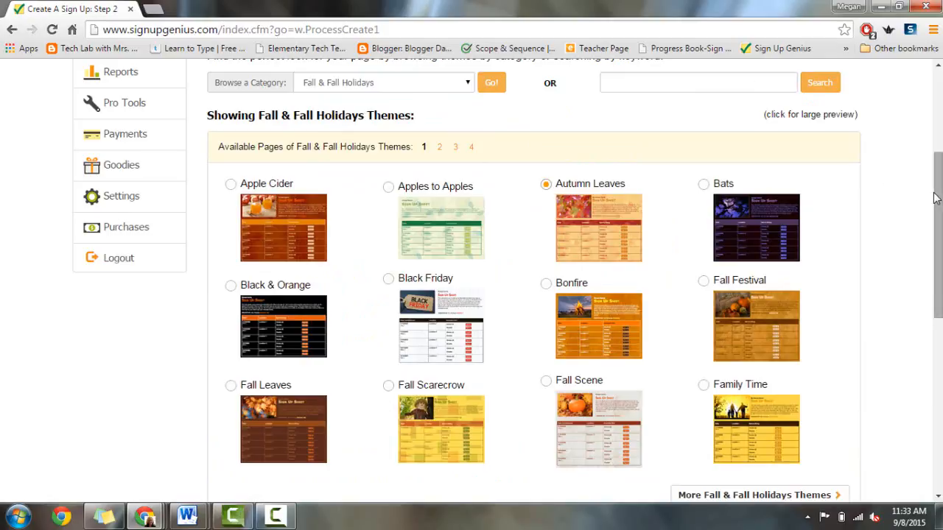
pyautogui.moveTo(938, 194); pyautogui.dragTo(940, 285)
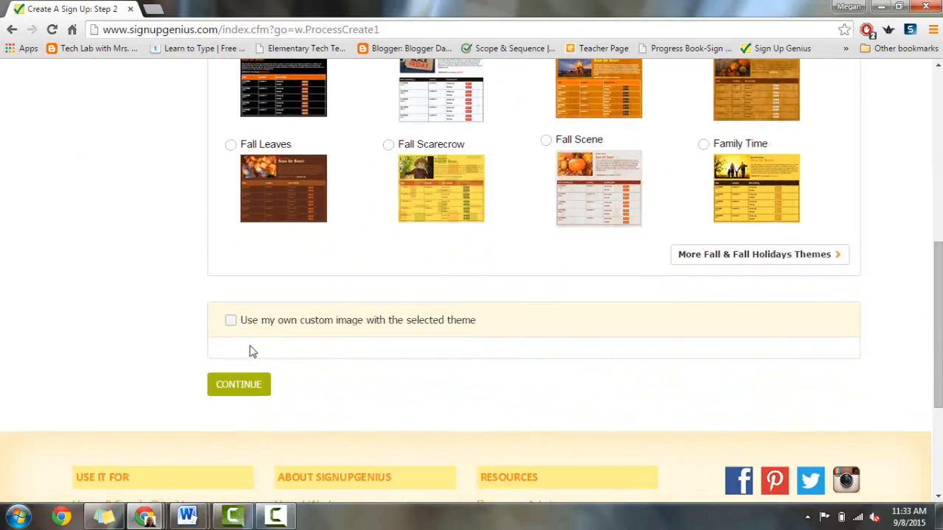
pyautogui.click(229, 392)
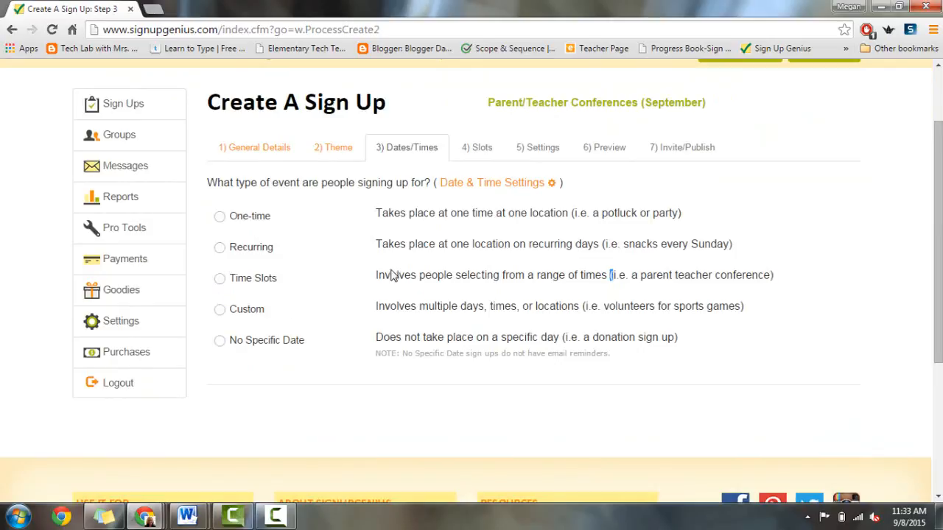
# Step: Choose Time Slots as the event type to reveal the date and slot fields
pyautogui.moveTo(375, 275); pyautogui.dragTo(778, 276)
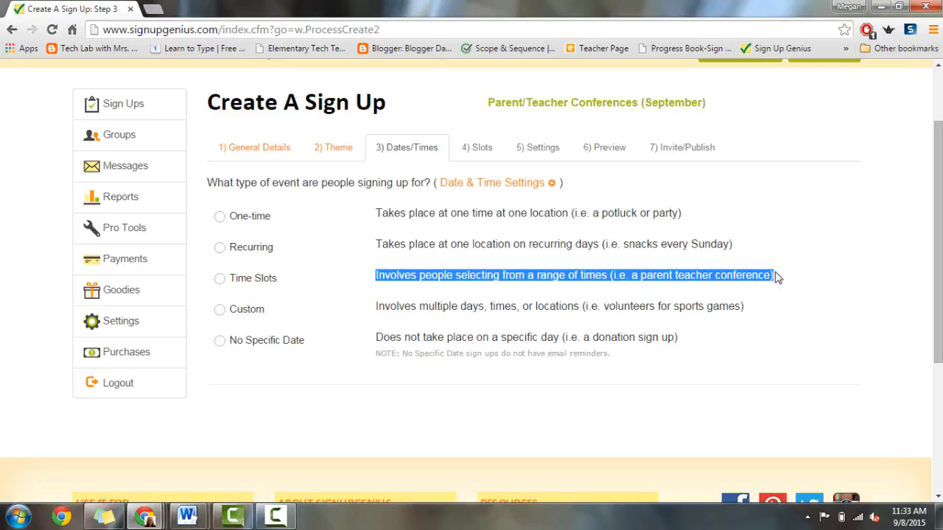
pyautogui.click(220, 279)
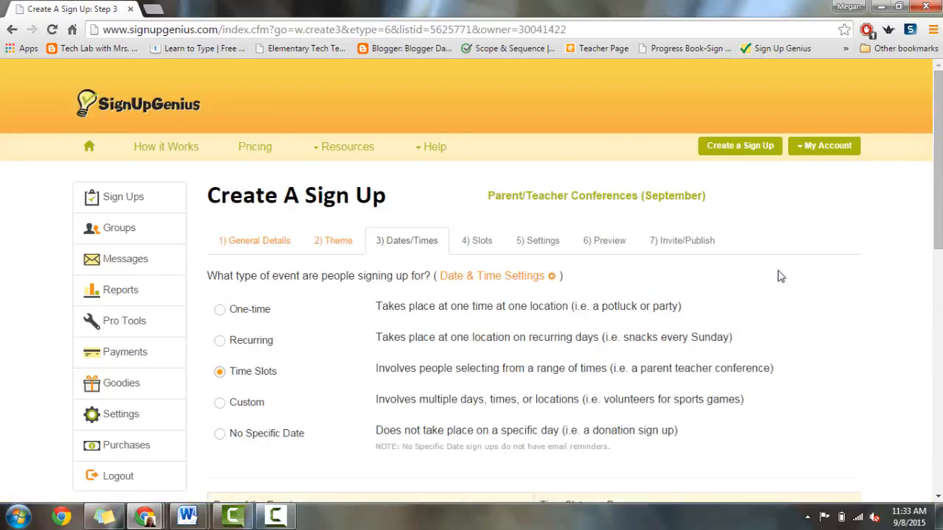
pyautogui.moveTo(938, 195); pyautogui.dragTo(937, 329)
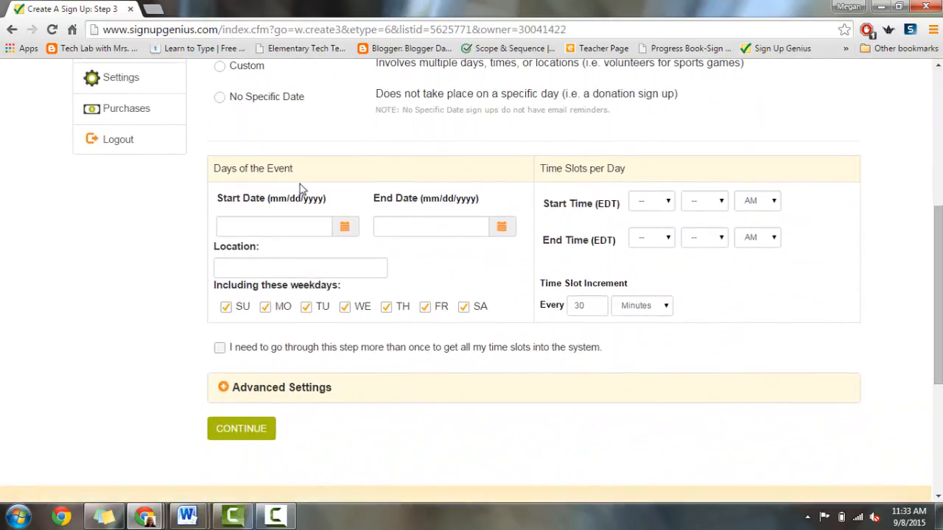
# Step: Pick September 30, 2015 as both the start and end date
pyautogui.click(344, 226)
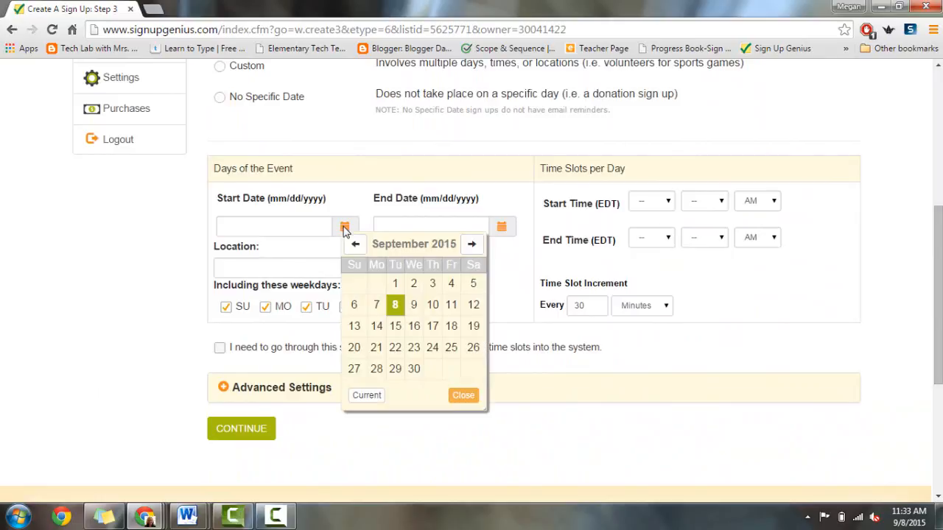
pyautogui.click(415, 372)
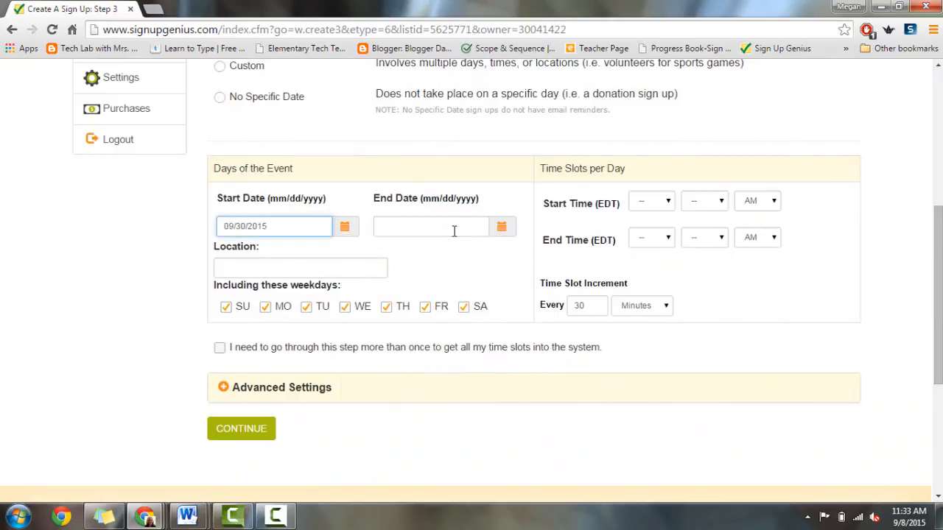
pyautogui.click(502, 227)
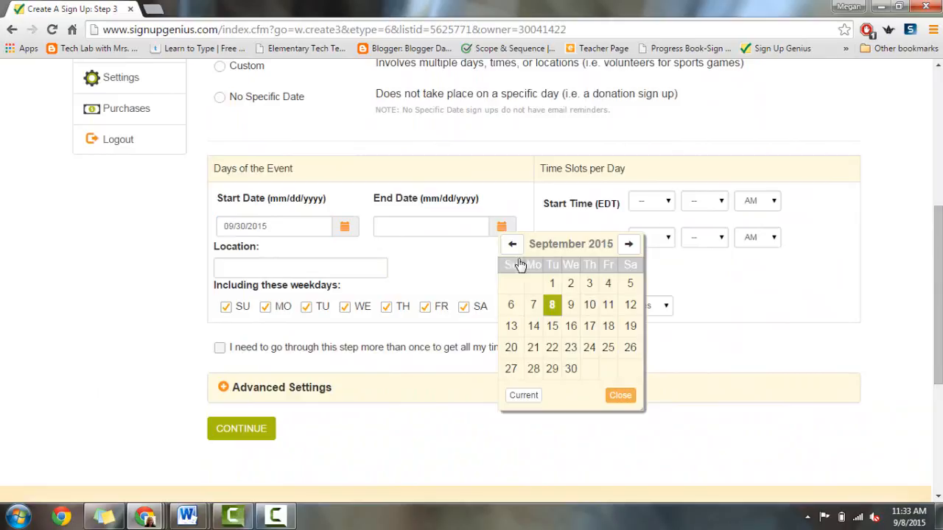
pyautogui.click(569, 368)
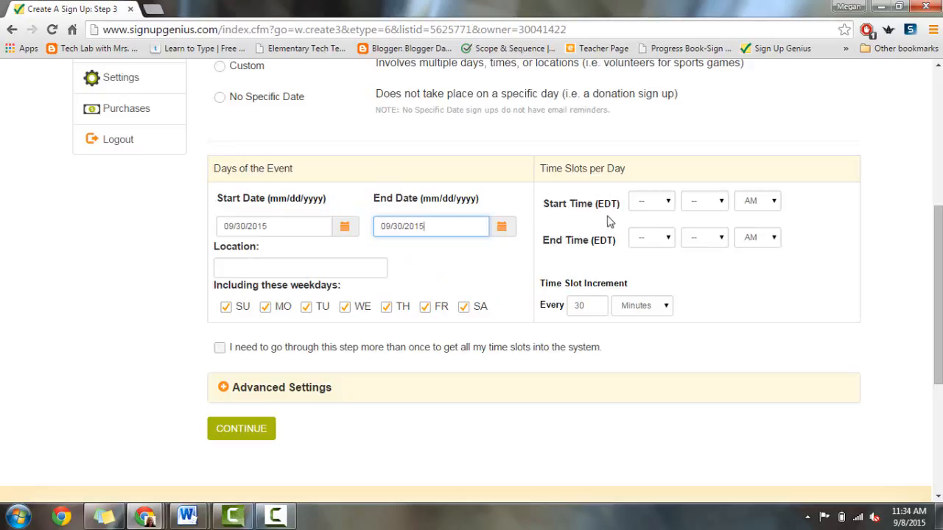
pyautogui.click(667, 201)
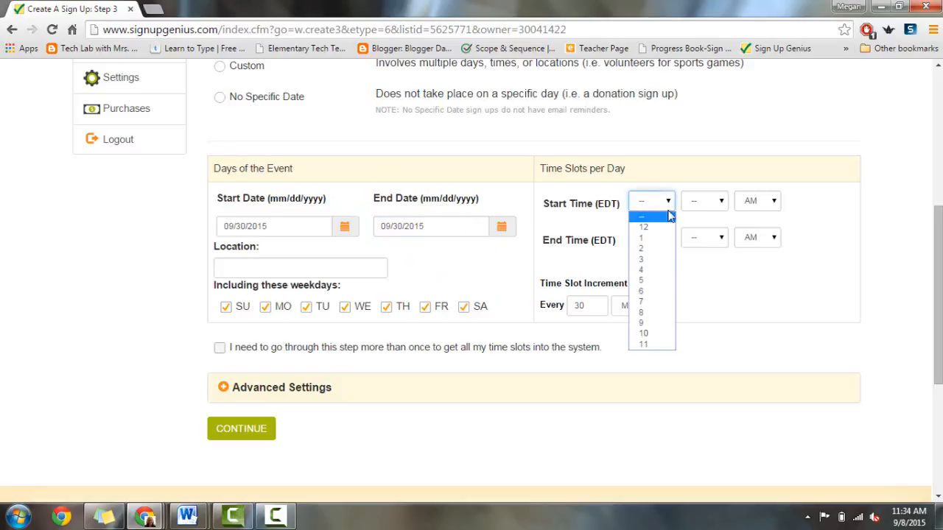
# Step: Set the daily start time to 2:00 PM
pyautogui.click(656, 250)
pyautogui.click(722, 210)
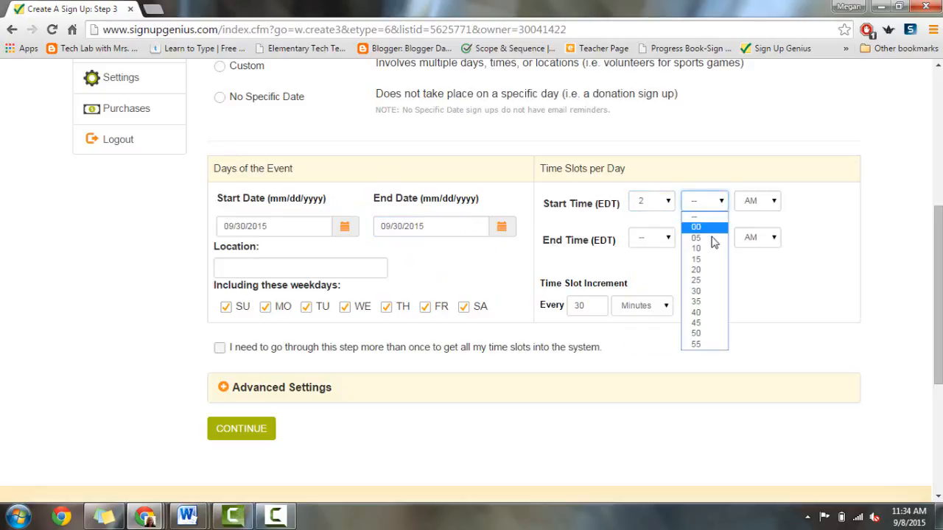
pyautogui.click(711, 230)
pyautogui.click(775, 201)
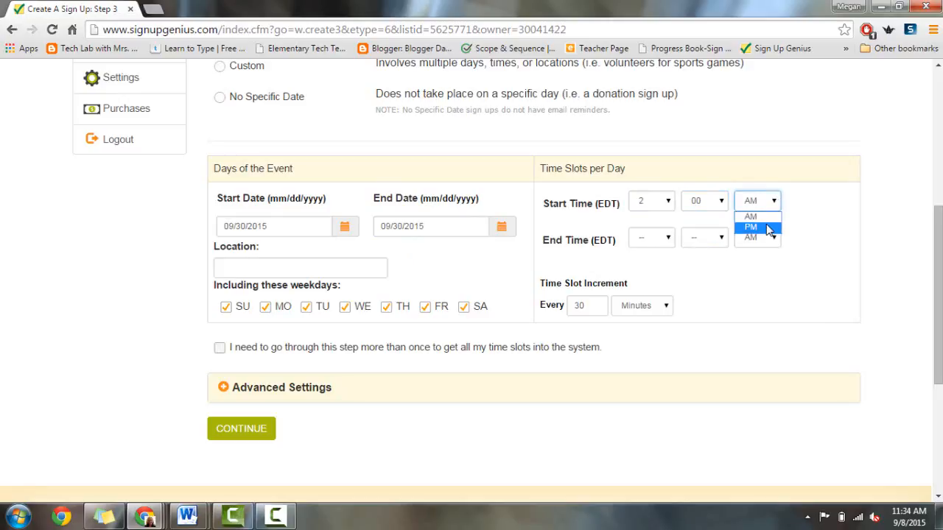
pyautogui.click(754, 224)
# Step: Set the end time to 7:00 PM and the location to Computer Lab
pyautogui.click(667, 239)
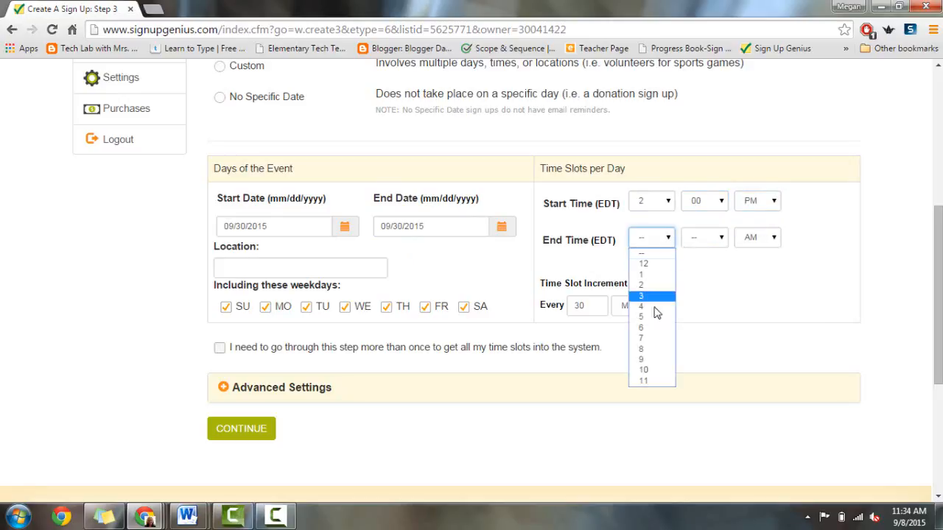
pyautogui.click(644, 338)
pyautogui.click(719, 239)
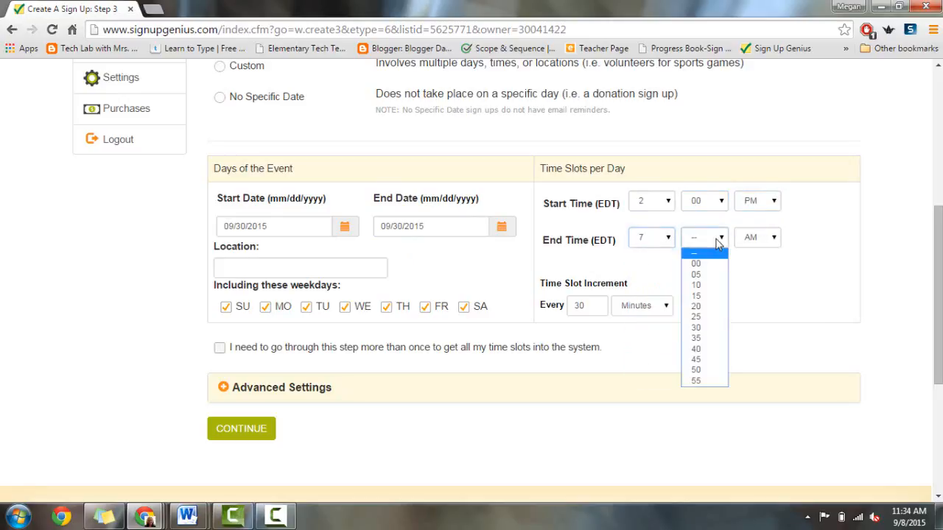
pyautogui.click(718, 261)
pyautogui.click(773, 239)
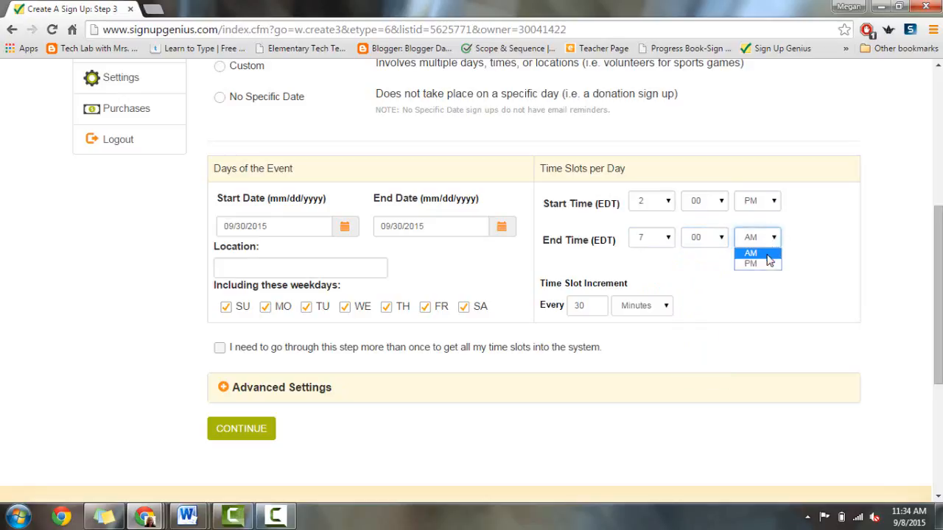
pyautogui.click(764, 264)
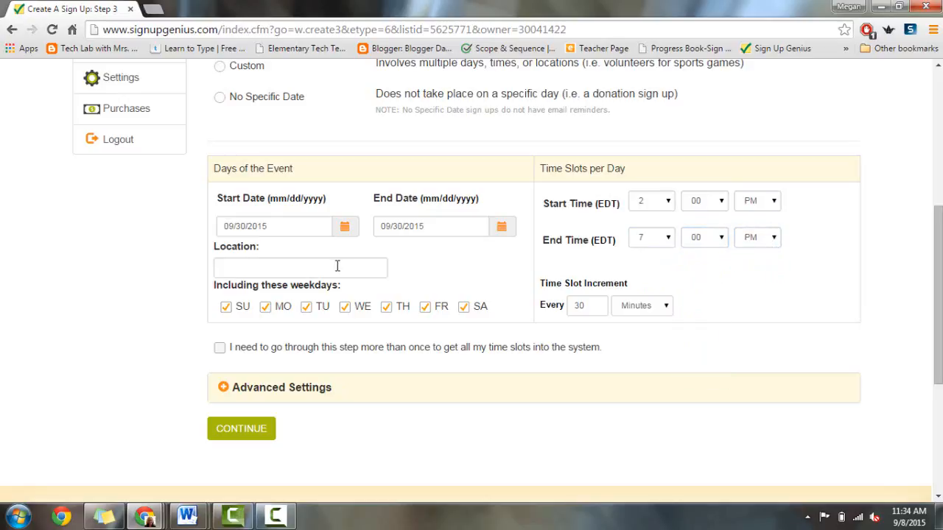
pyautogui.click(257, 267)
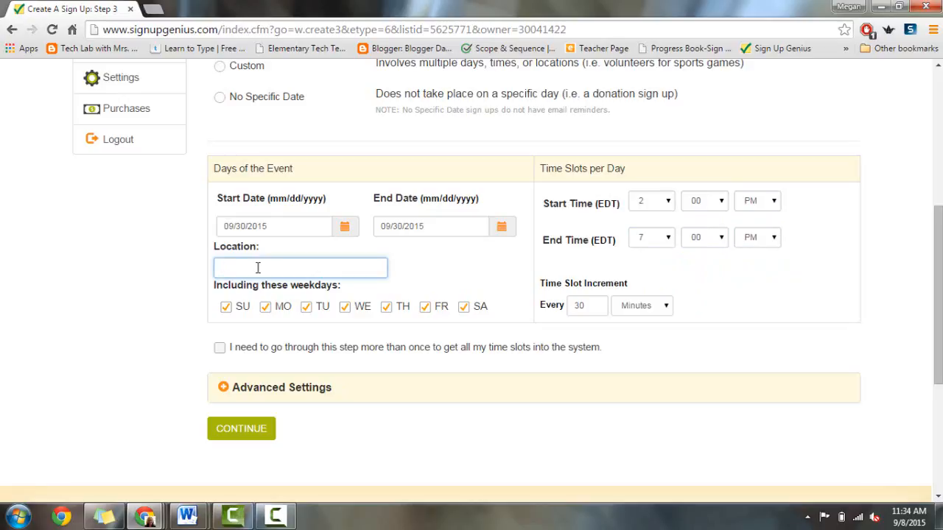
pyautogui.write('Computer Lab')
# Step: Change the time slot increment from 30 to 20 minutes and continue
pyautogui.click(223, 306)
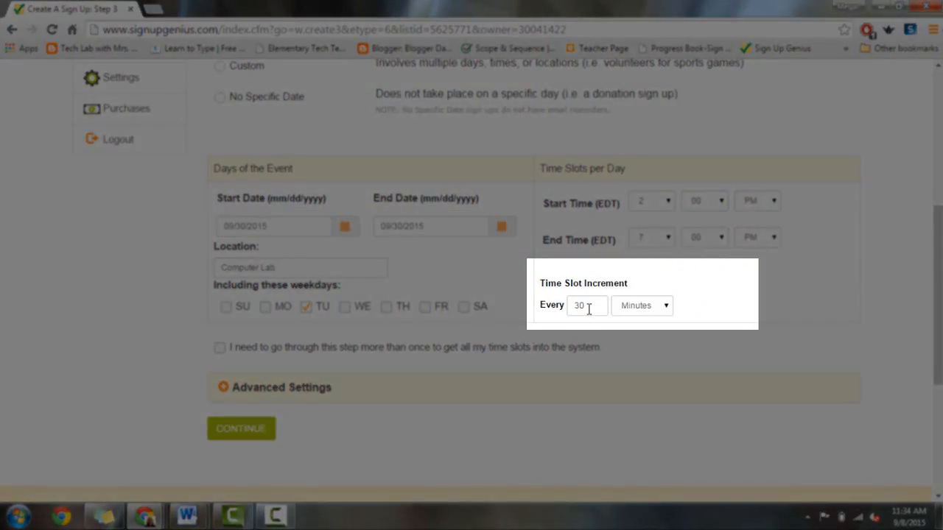
pyautogui.moveTo(588, 310); pyautogui.dragTo(549, 310)
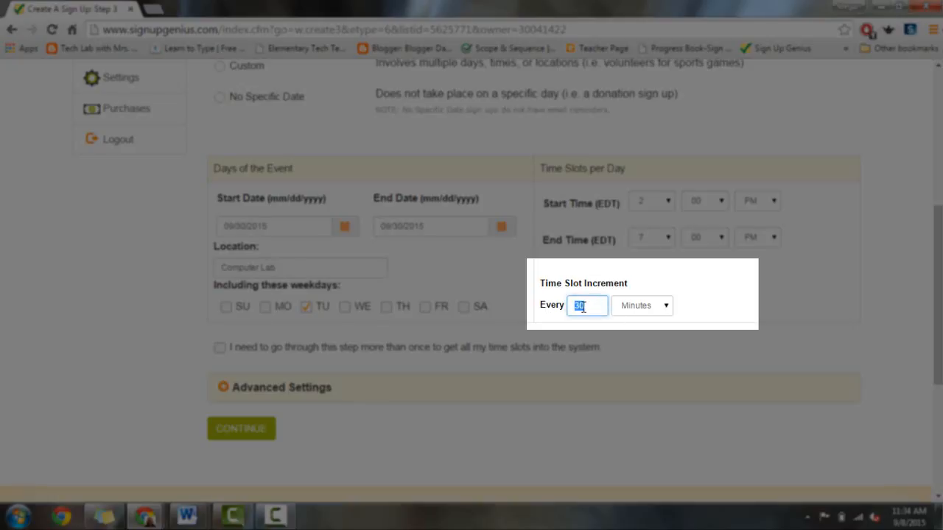
pyautogui.write('20')
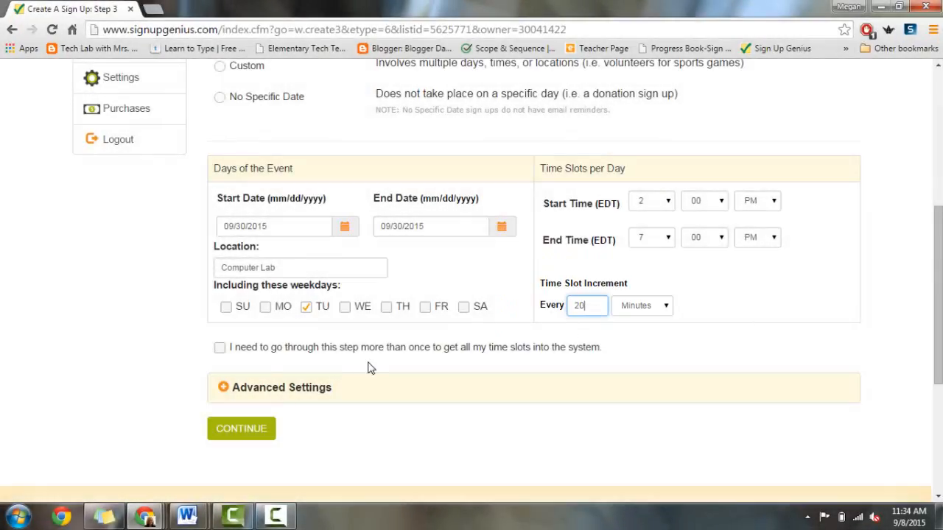
pyautogui.click(223, 394)
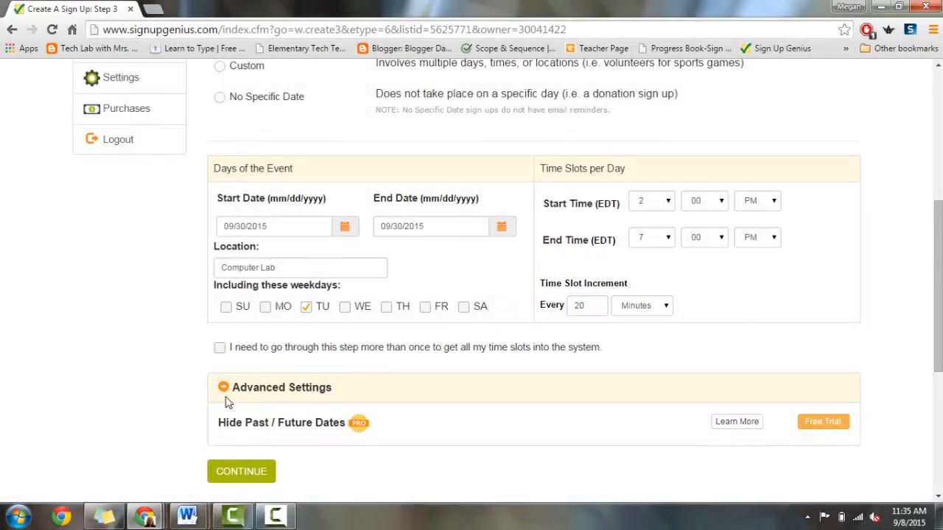
pyautogui.click(223, 390)
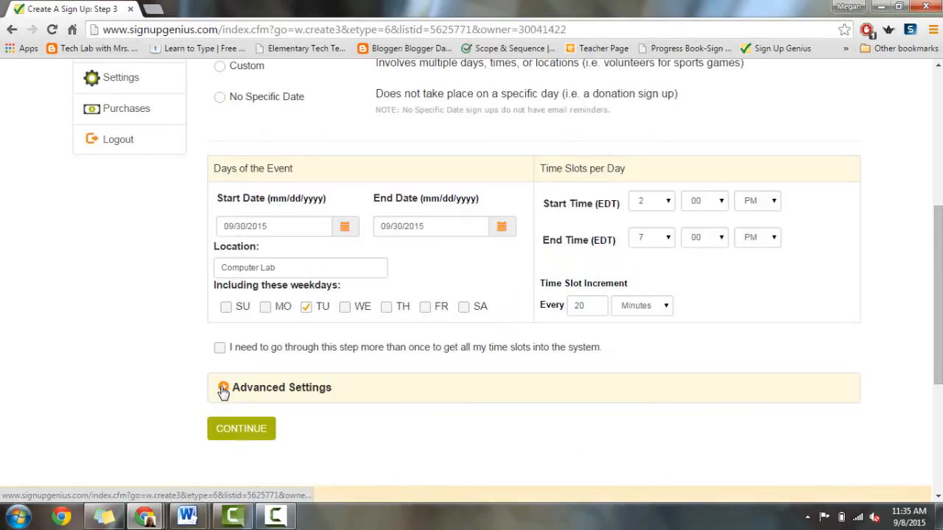
pyautogui.click(235, 436)
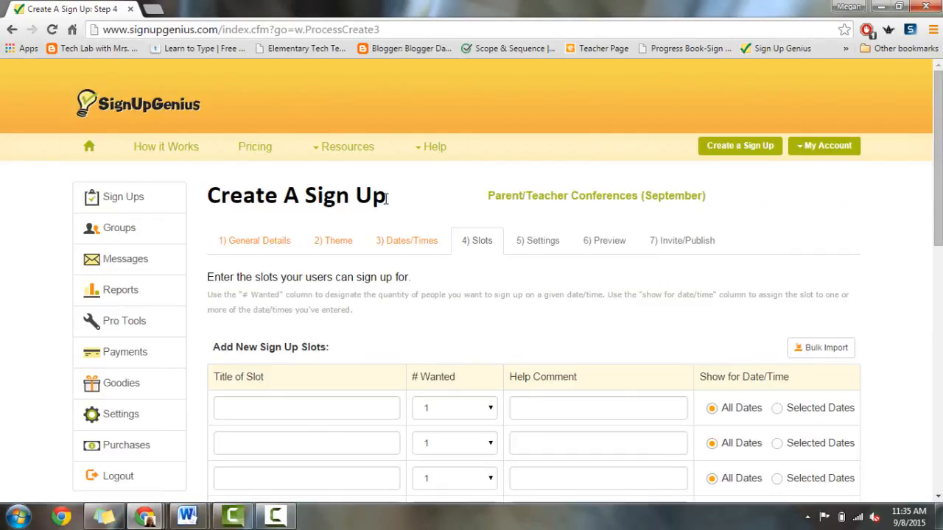
# Step: Title the first slot 'Conference Time Available'
pyautogui.scroll(-3, 386, 198)
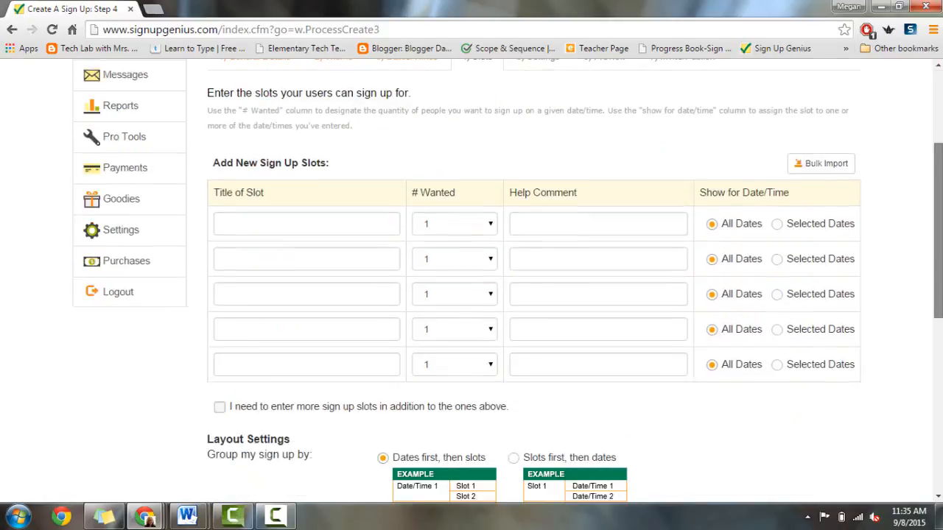
pyautogui.click(243, 203)
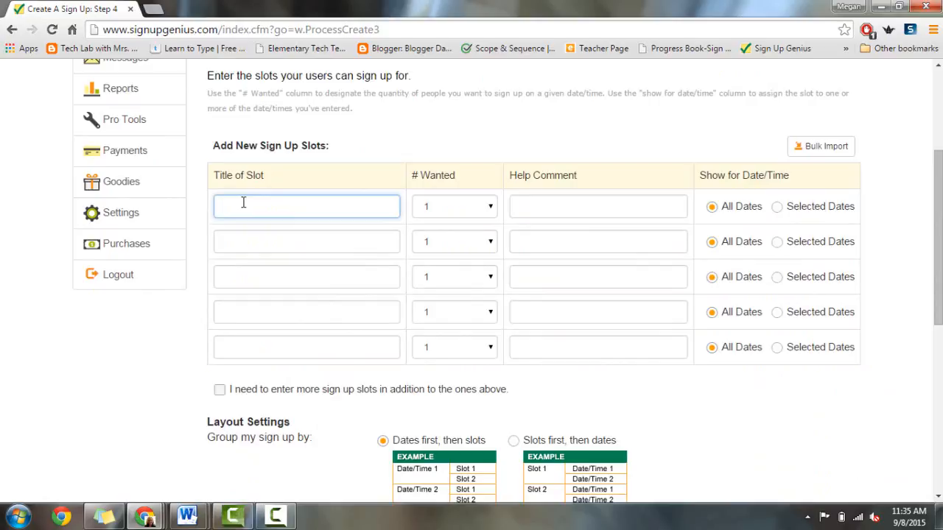
pyautogui.write('Conferenc')
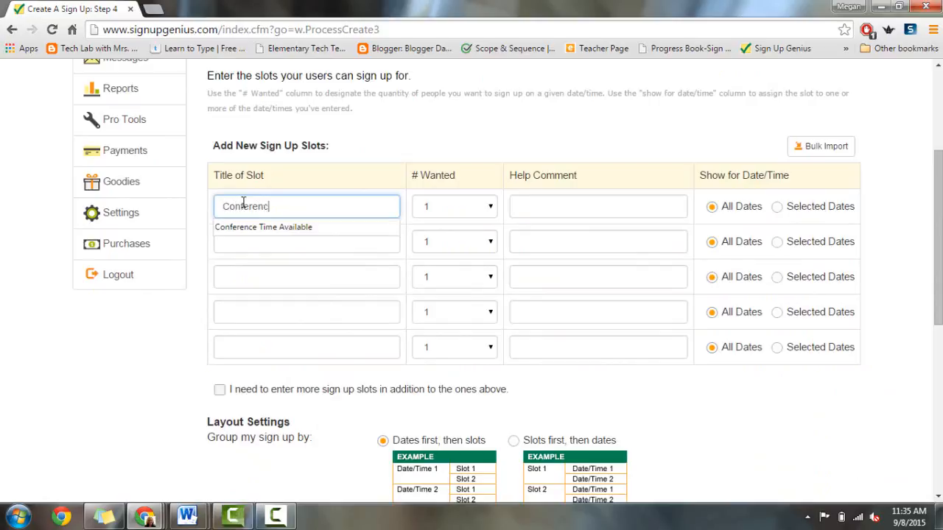
pyautogui.write('e Times')
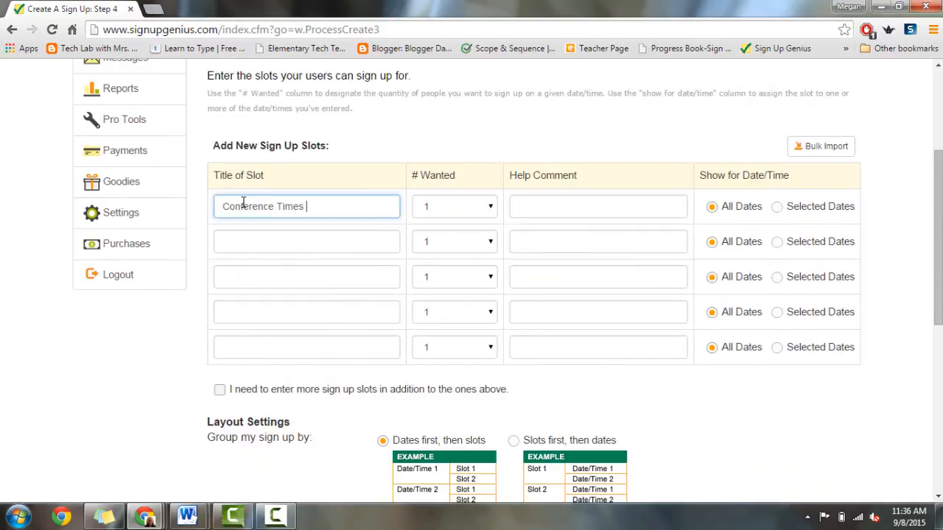
pyautogui.press('BackSpace')
pyautogui.write('Available')
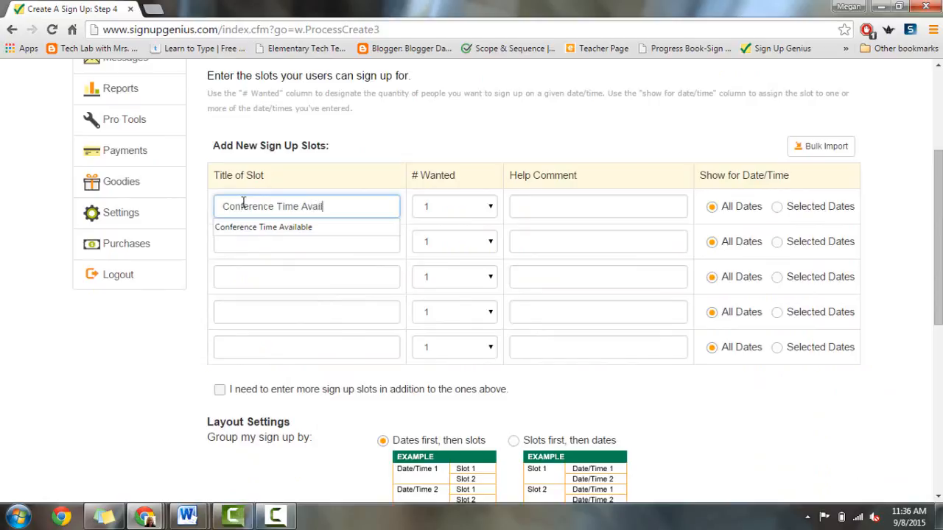
pyautogui.click(382, 188)
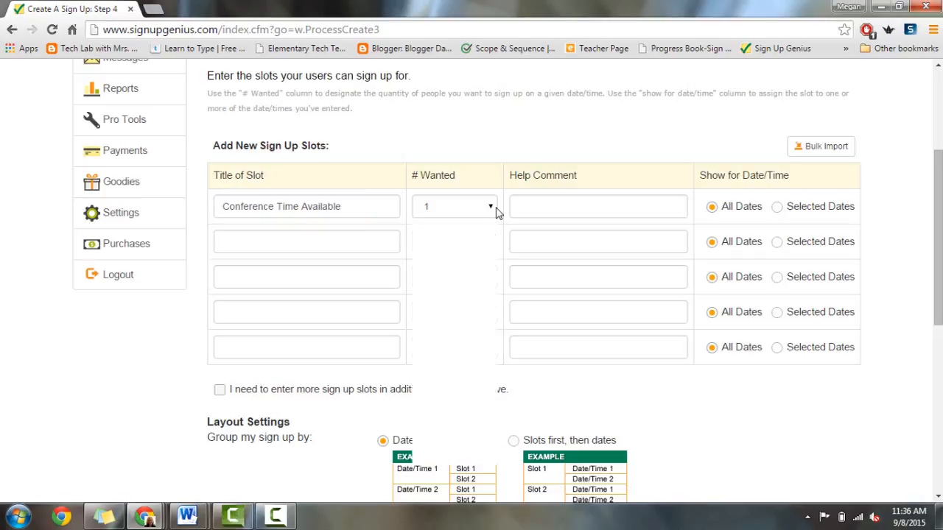
# Step: Keep the first slot's number wanted at 1
pyautogui.click(495, 210)
pyautogui.click(474, 232)
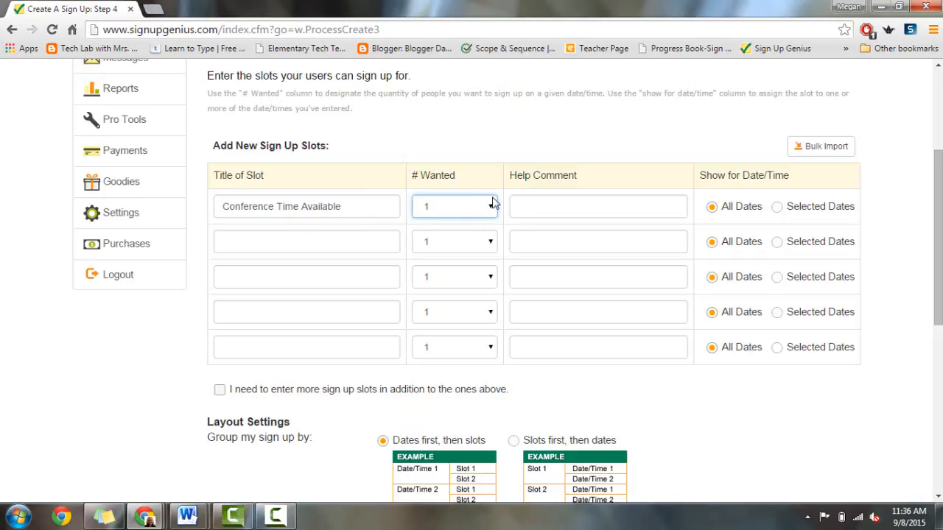
pyautogui.click(494, 207)
pyautogui.click(498, 208)
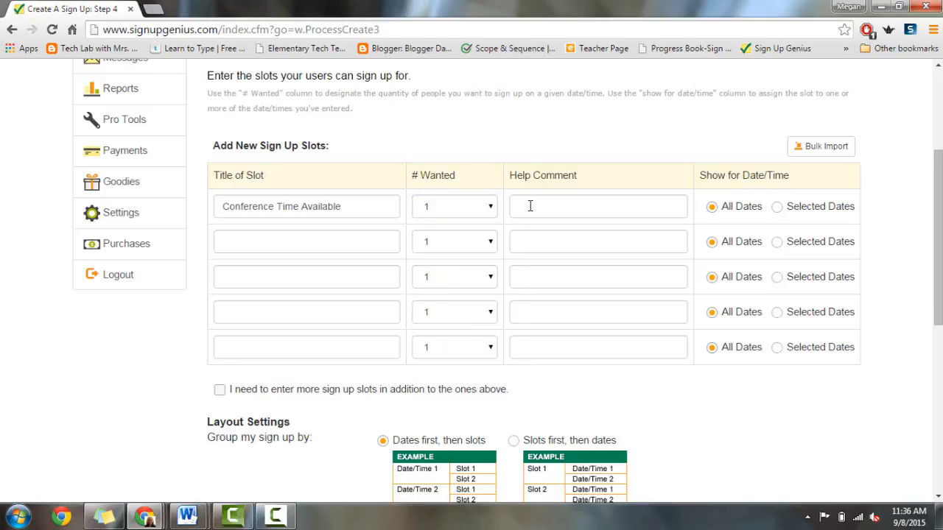
# Step: Add the help comment 'Please sign up for a time' and submit the slots
pyautogui.click(531, 206)
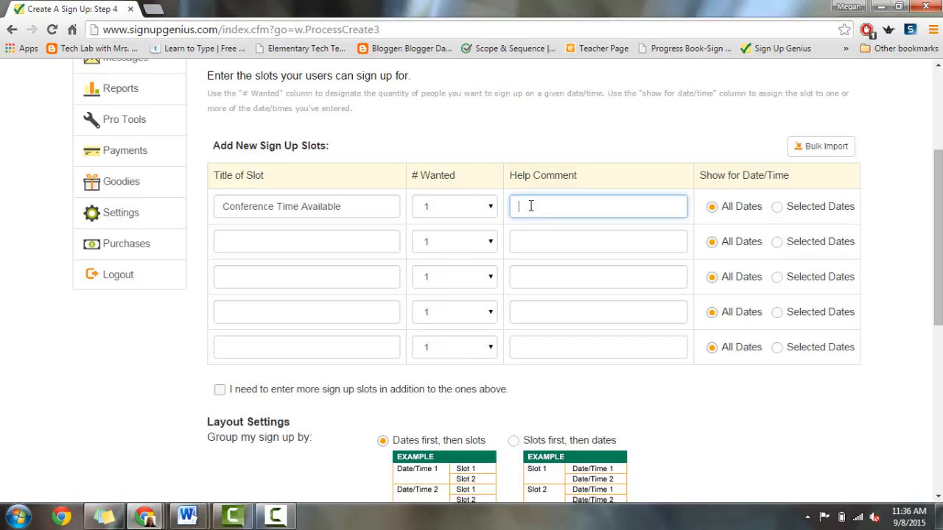
pyautogui.write('Please')
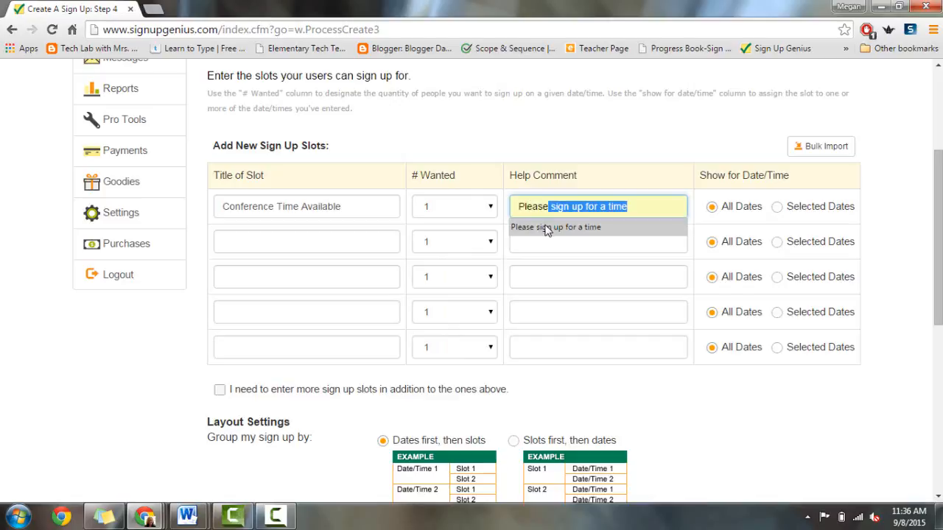
pyautogui.click(543, 226)
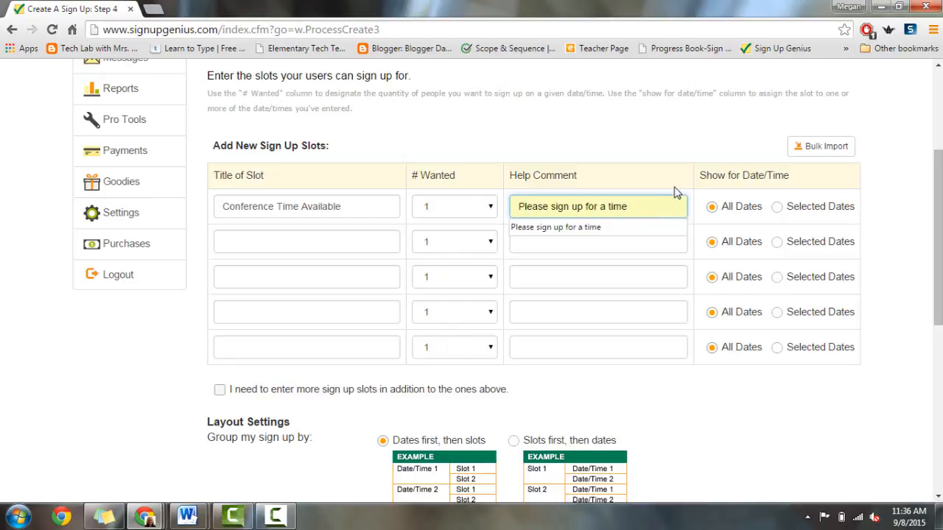
pyautogui.click(703, 183)
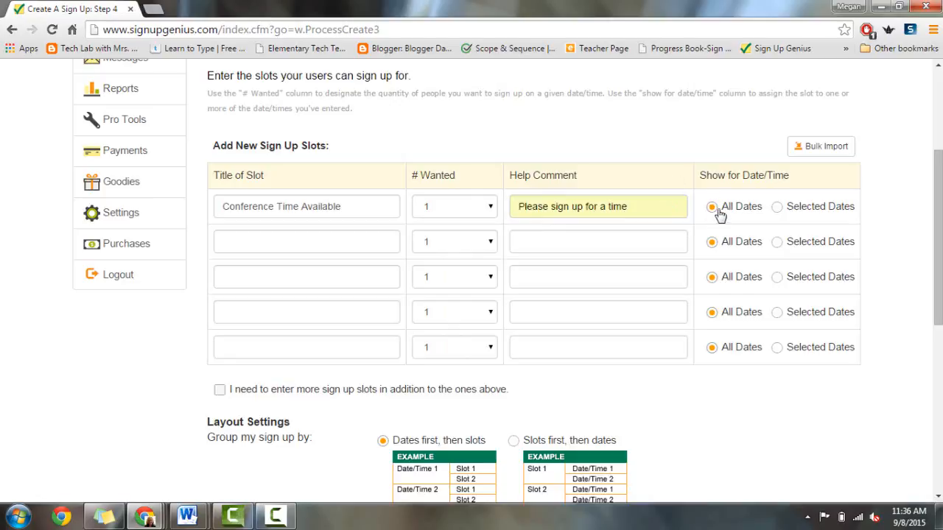
pyautogui.moveTo(939, 200); pyautogui.dragTo(939, 272)
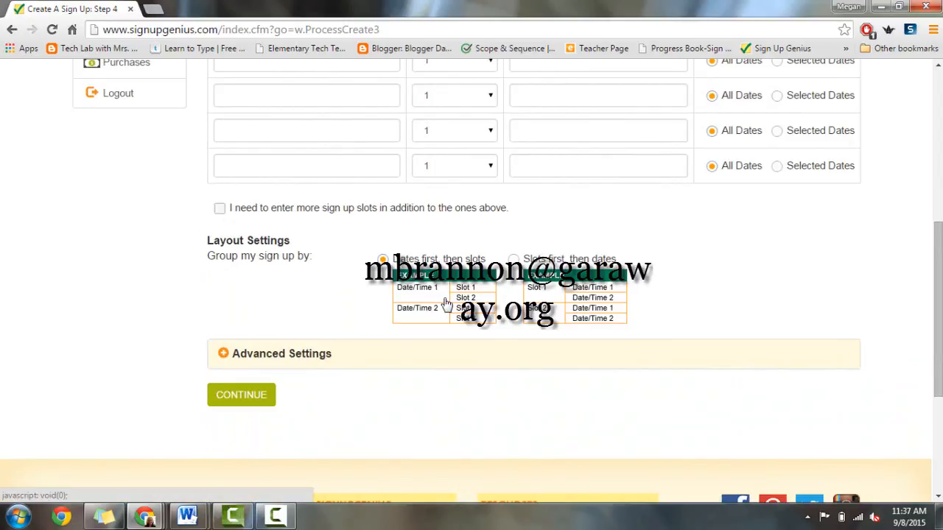
pyautogui.click(243, 398)
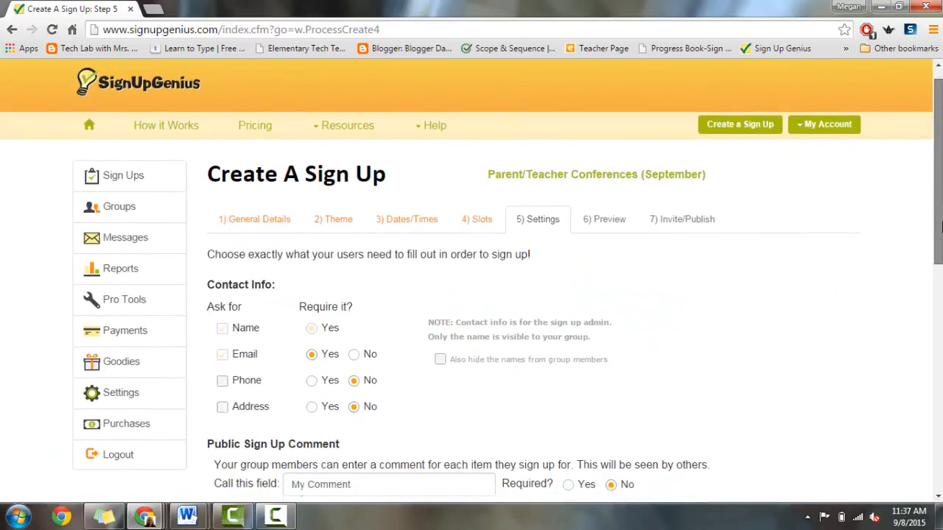
# Step: Request an optional phone number from sign-ups, accept the phone notice, and hide names from group members
pyautogui.scroll(-2, 940, 216)
pyautogui.scroll(-1, 939, 221)
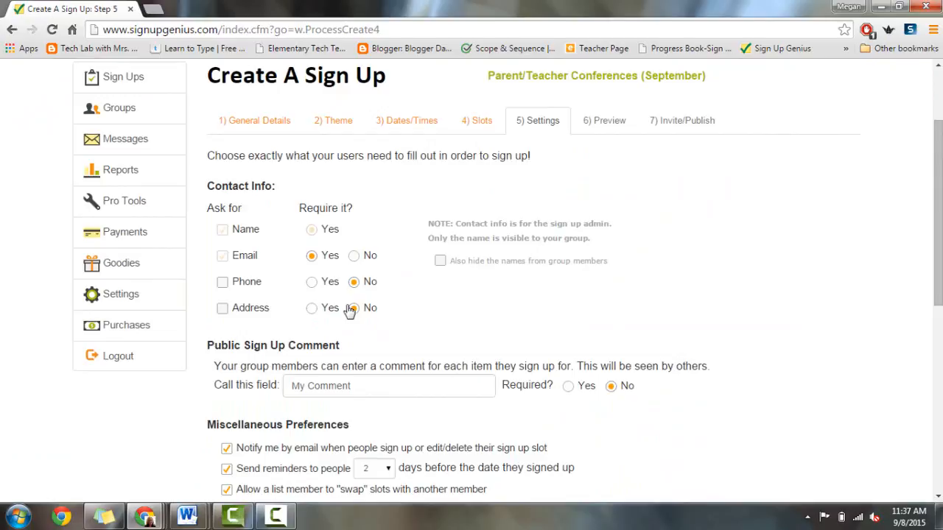
pyautogui.click(222, 284)
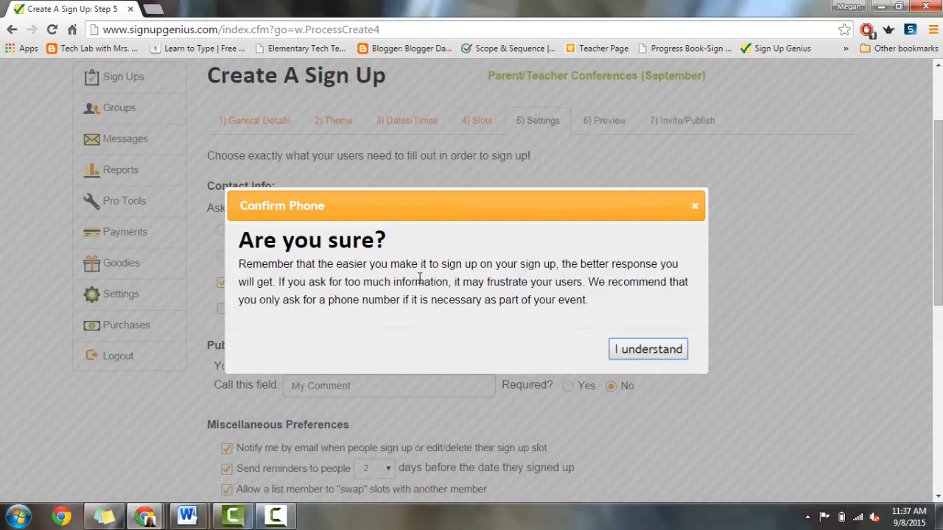
pyautogui.click(667, 352)
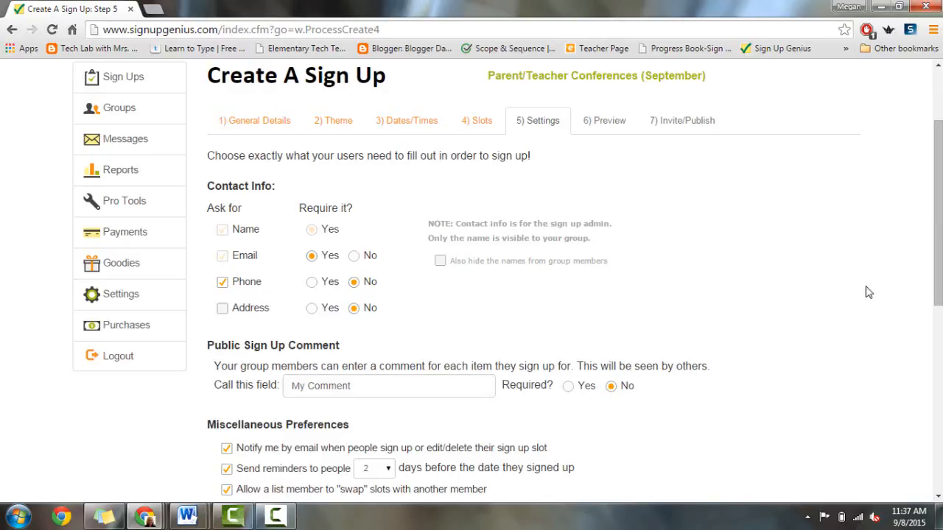
pyautogui.moveTo(938, 274)
pyautogui.mouseDown()
pyautogui.moveTo(937, 352)
pyautogui.moveTo(937, 306)
pyautogui.mouseUp()
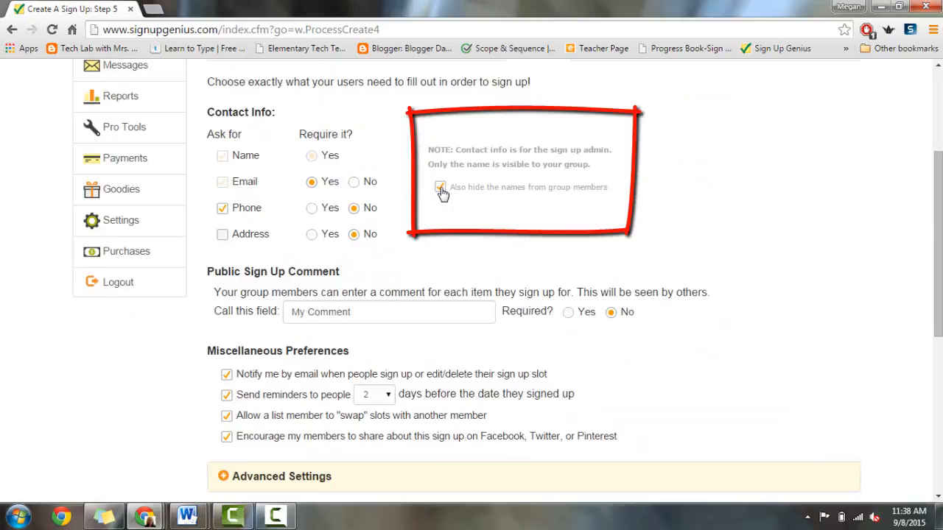
# Step: Delete 'My' from the public comment field label so it reads Comments
pyautogui.scroll(-1, 441, 193)
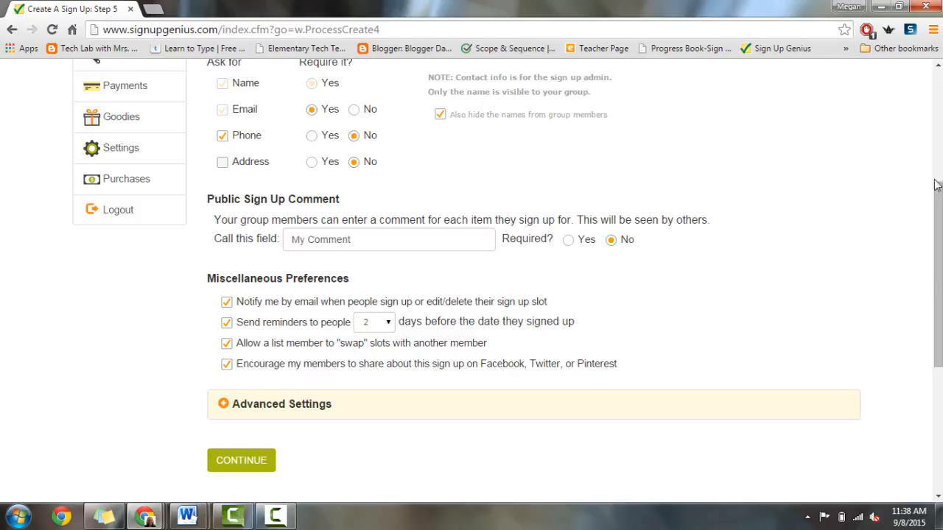
pyautogui.moveTo(939, 275); pyautogui.dragTo(939, 317)
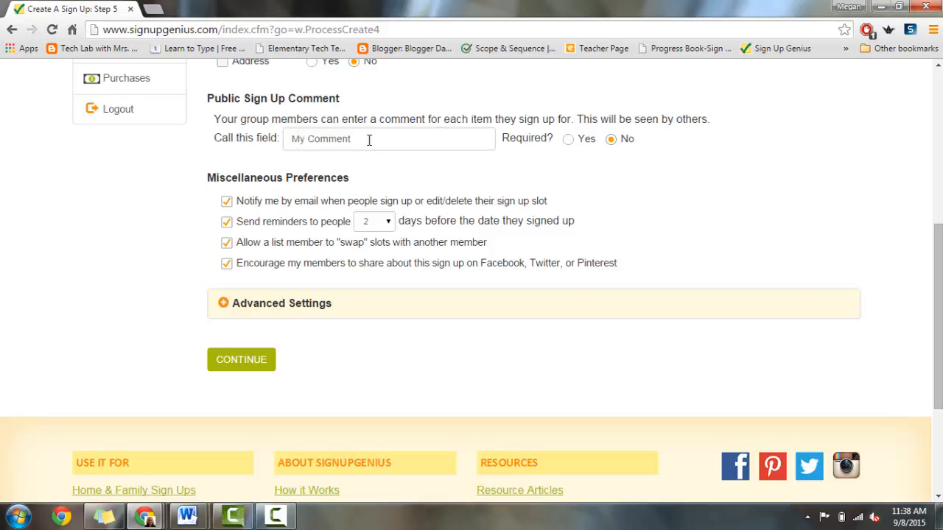
pyautogui.click(308, 139)
pyautogui.moveTo(308, 138); pyautogui.dragTo(276, 140)
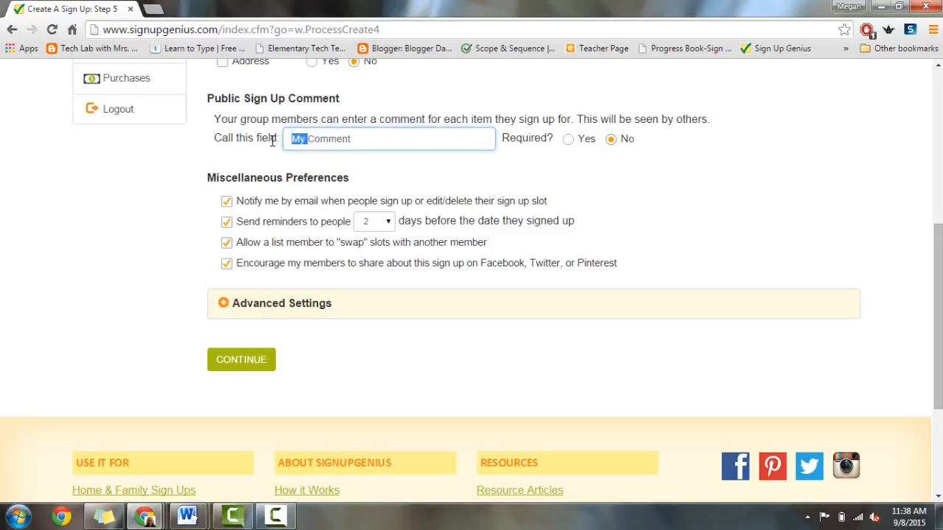
pyautogui.press('BackSpace')
pyautogui.click(371, 136)
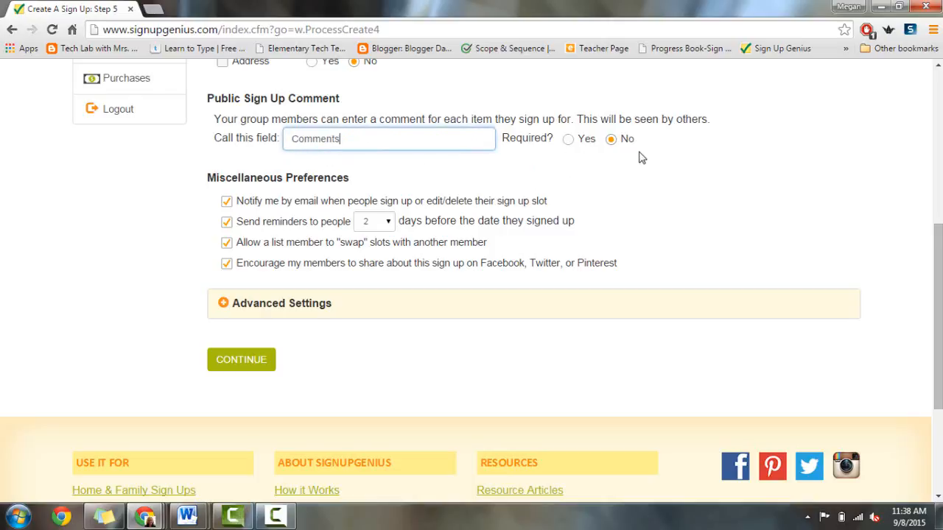
pyautogui.scroll(-1, 413, 221)
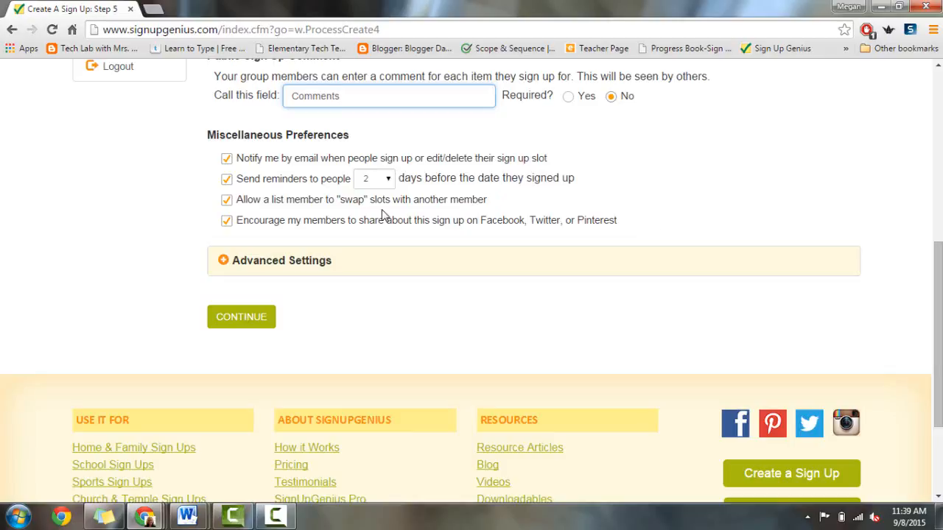
# Step: Turn off slot swapping, review Advanced Settings, and continue to the sign-up preview
pyautogui.moveTo(939, 313); pyautogui.dragTo(939, 364)
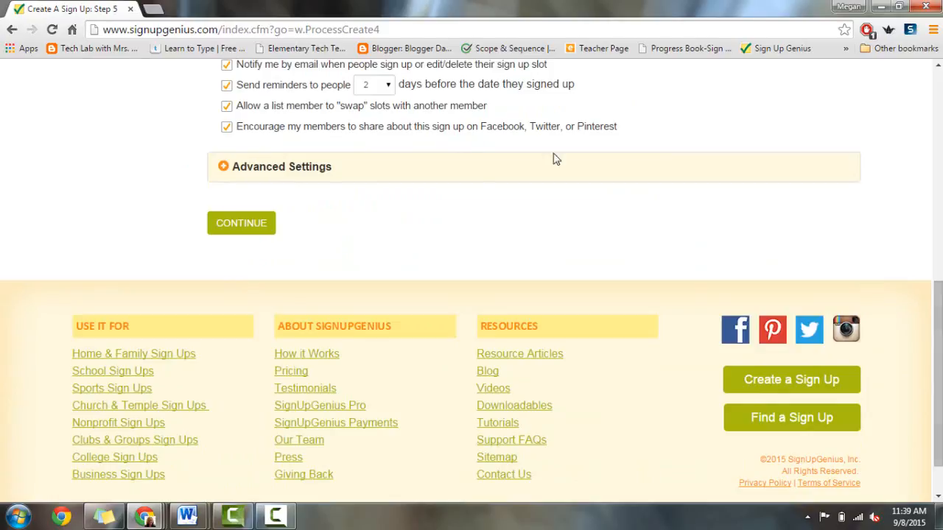
pyautogui.click(227, 111)
pyautogui.click(224, 169)
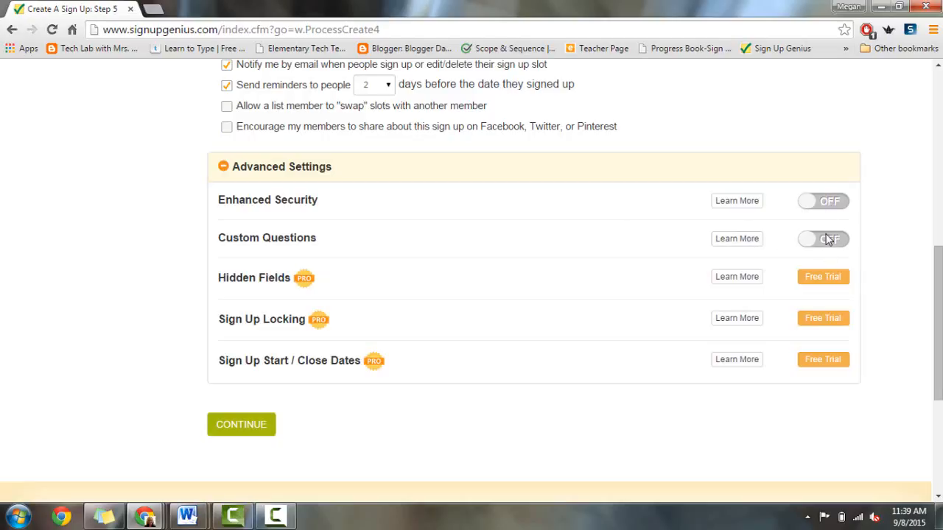
pyautogui.scroll(-1, 793, 324)
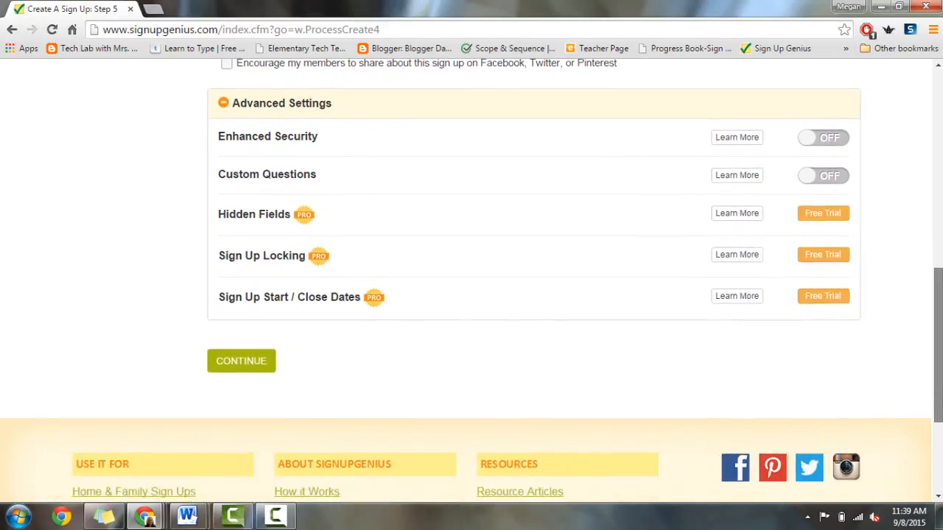
pyautogui.click(230, 352)
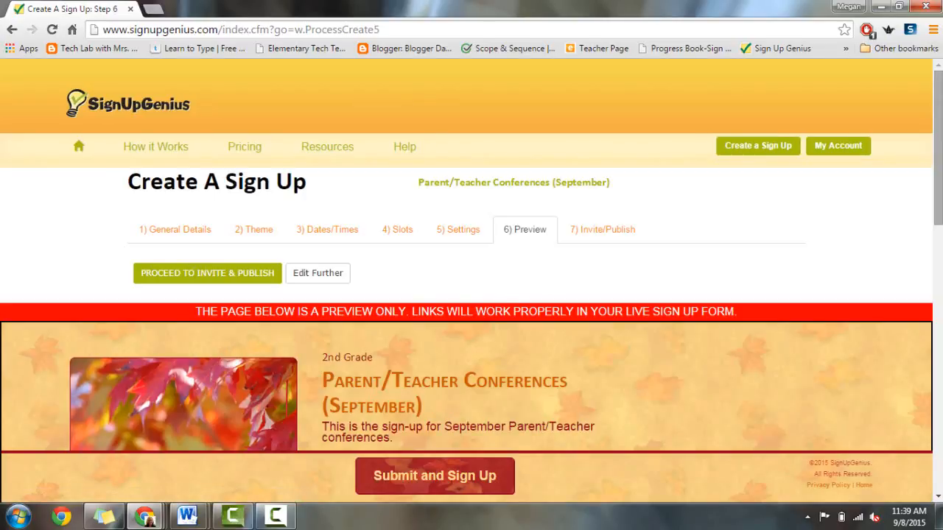
pyautogui.scroll(-5, 471, 255)
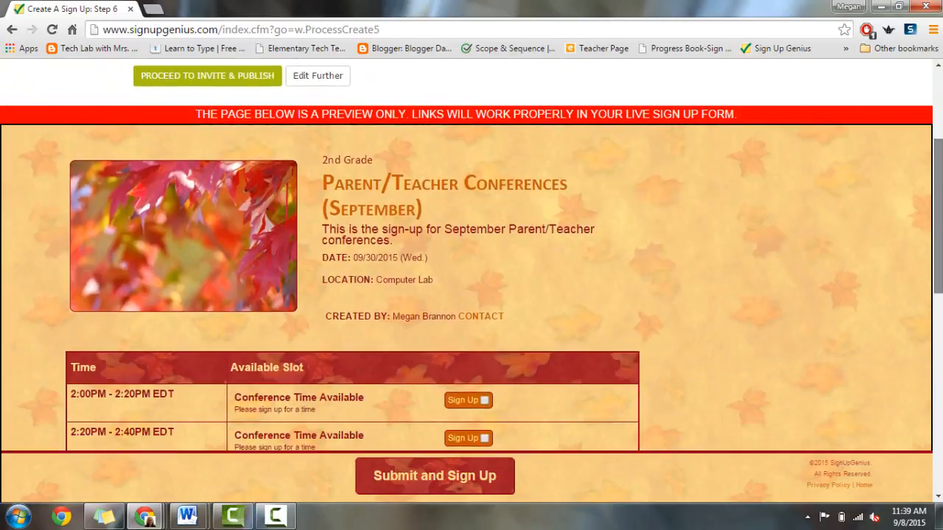
pyautogui.scroll(-3, 472, 255)
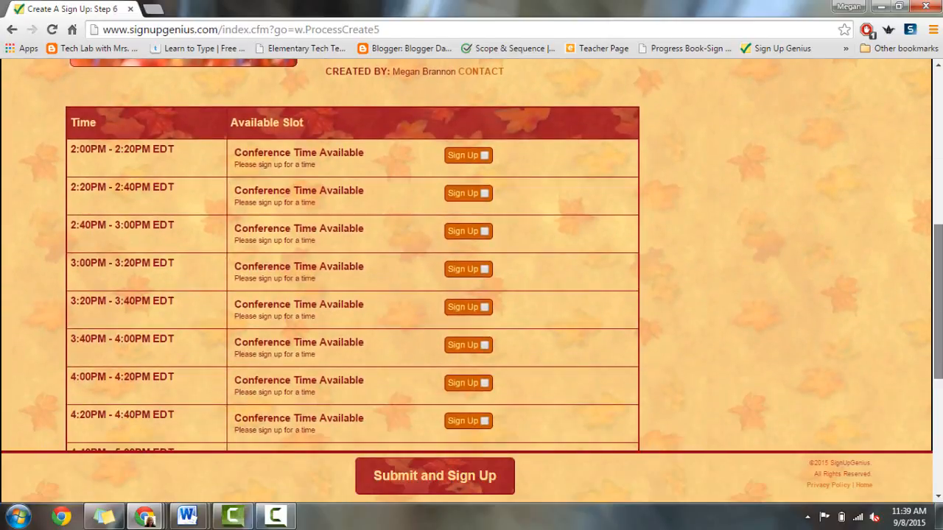
pyautogui.scroll(-4, 472, 255)
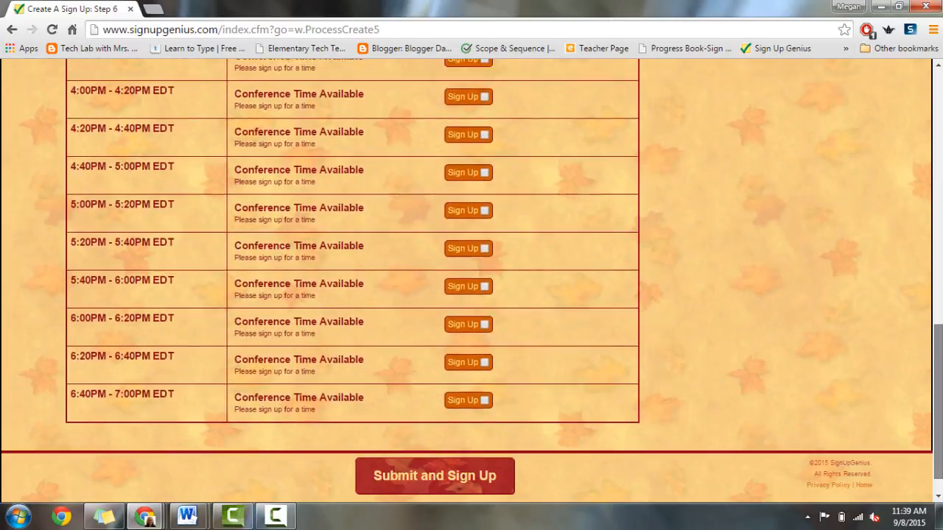
pyautogui.scroll(10, 931, 168)
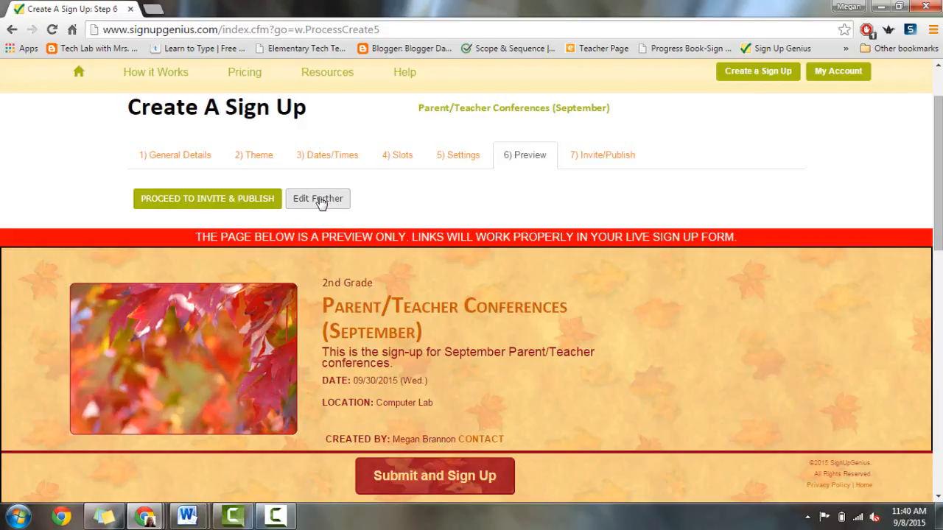
# Step: On Invite/Publish, choose importing invitees from a Gmail address book and pick the Google account
pyautogui.click(181, 203)
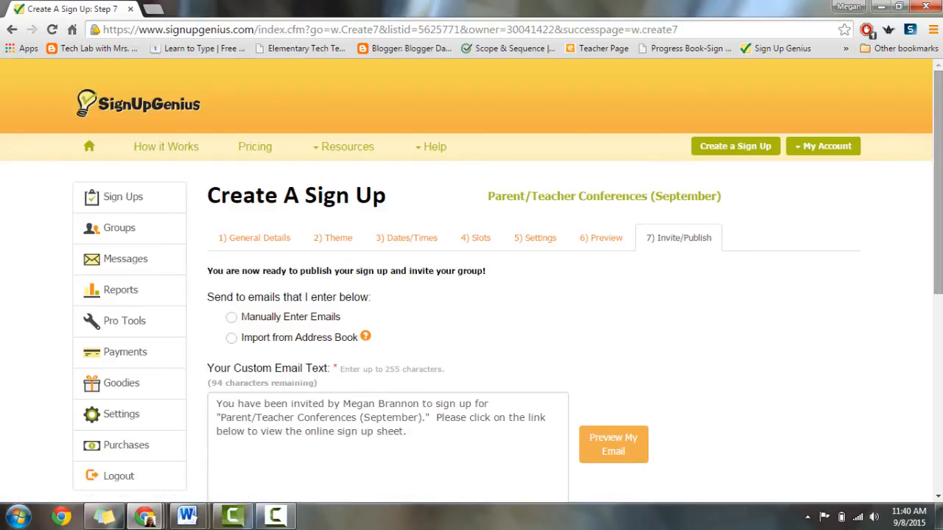
pyautogui.scroll(-2, 335, 179)
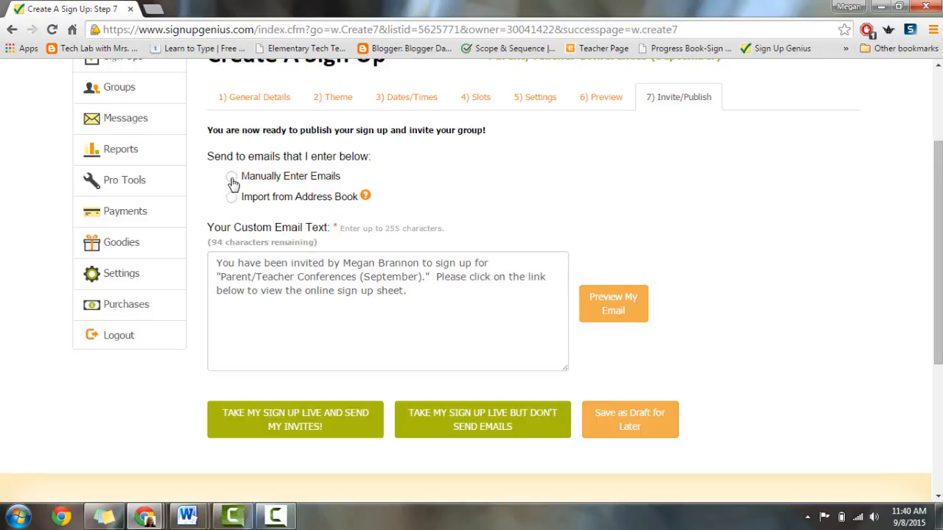
pyautogui.click(231, 176)
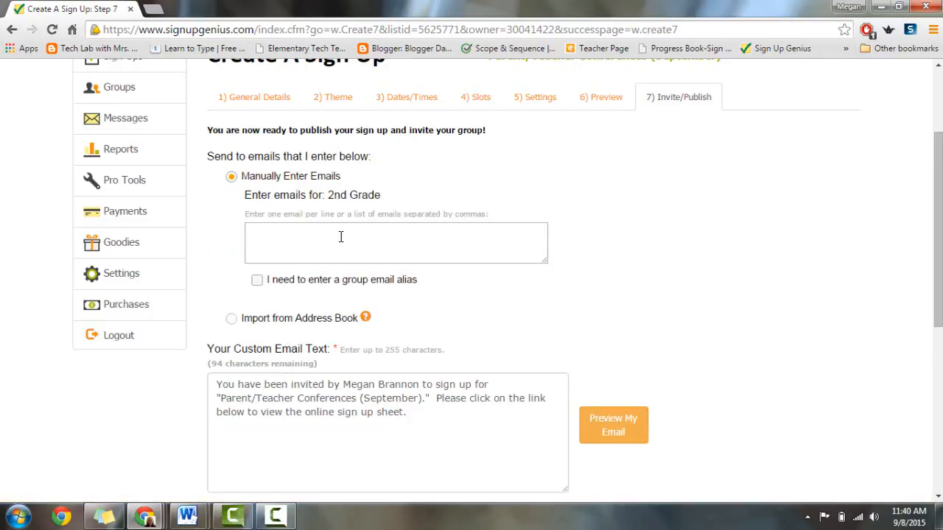
pyautogui.click(231, 318)
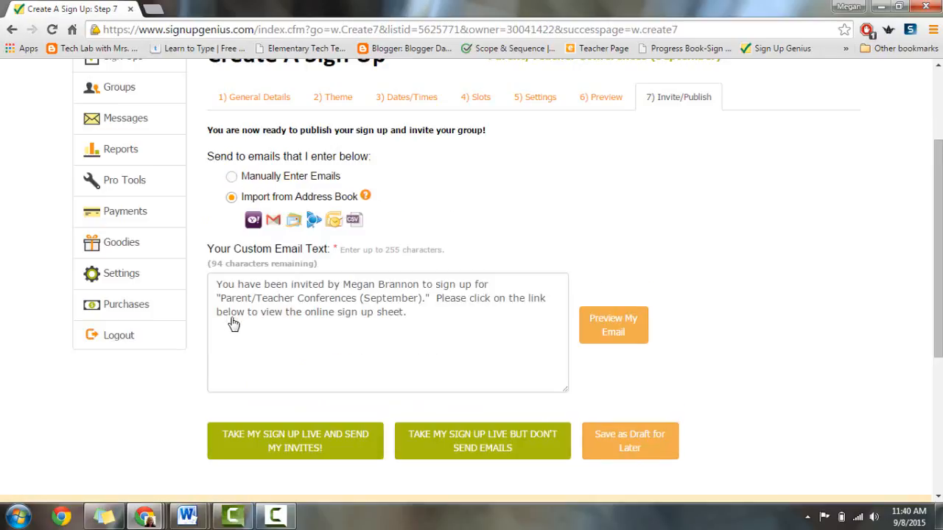
pyautogui.click(273, 220)
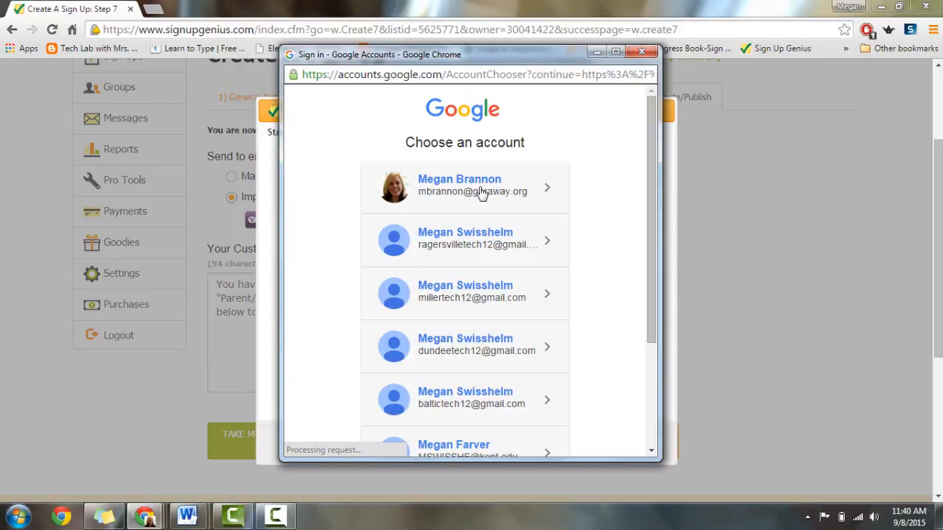
pyautogui.click(482, 190)
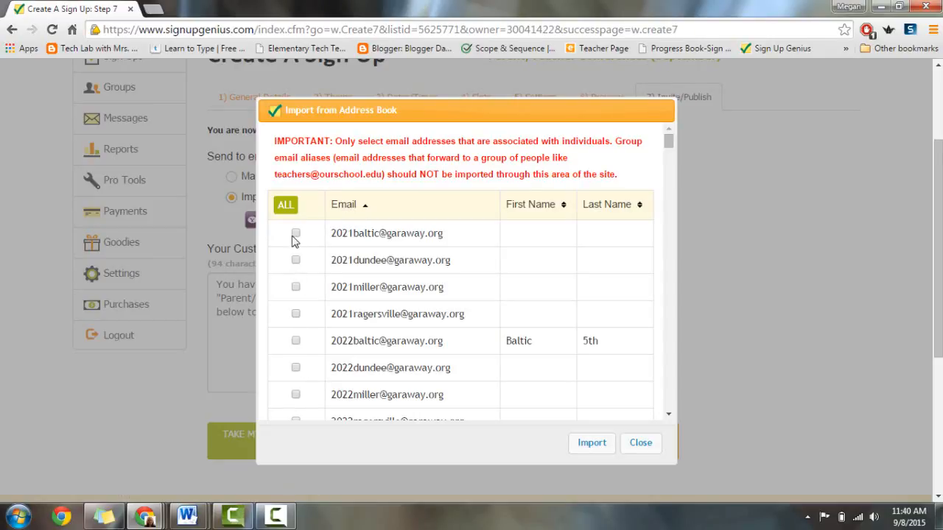
# Step: Close the address-book import window, confirming no contacts are imported
pyautogui.click(641, 445)
pyautogui.click(502, 310)
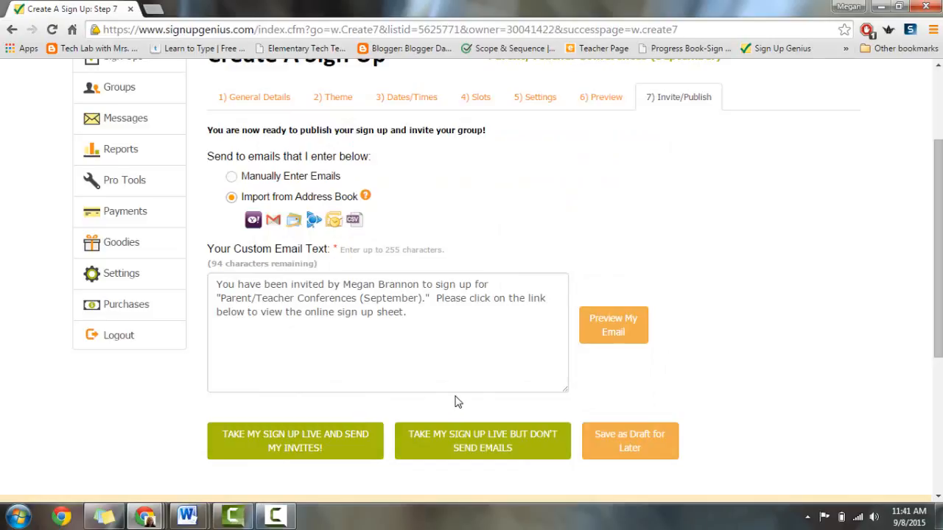
# Step: Publish the sign-up without sending emails, open its live page, and copy the page URL
pyautogui.click(489, 453)
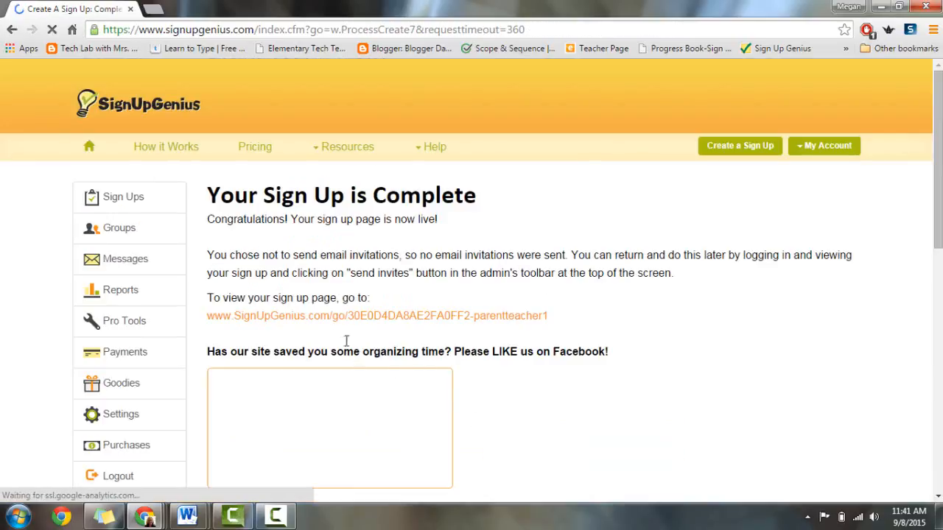
pyautogui.click(273, 322)
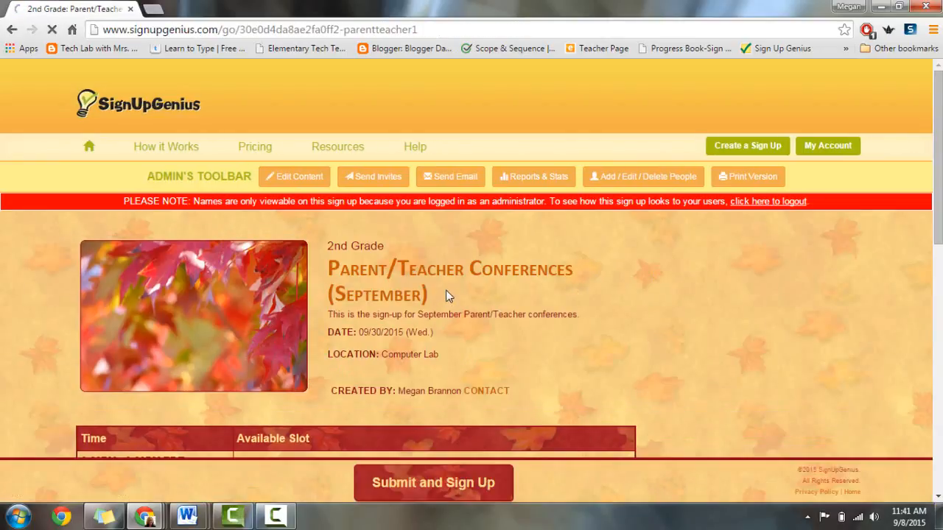
pyautogui.moveTo(938, 150)
pyautogui.mouseDown()
pyautogui.moveTo(938, 348)
pyautogui.moveTo(938, 154)
pyautogui.mouseUp()
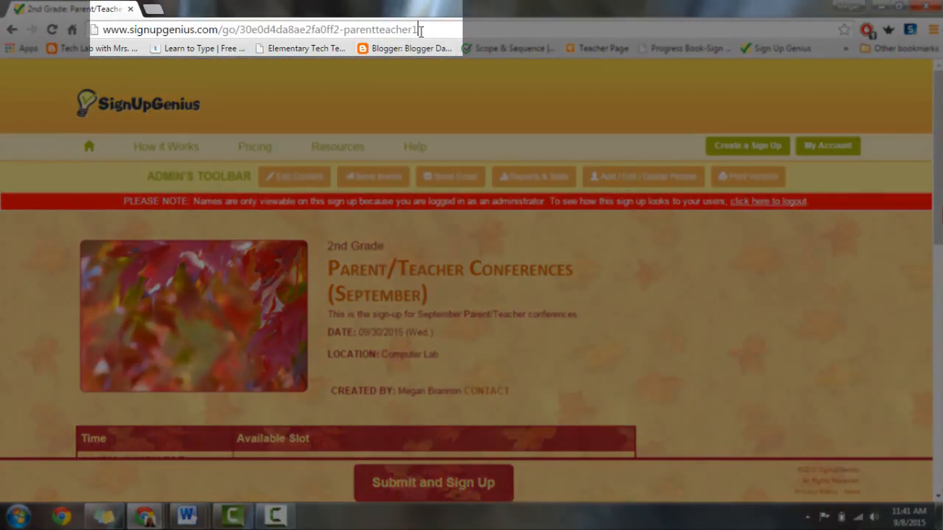
pyautogui.moveTo(417, 30); pyautogui.dragTo(111, 34)
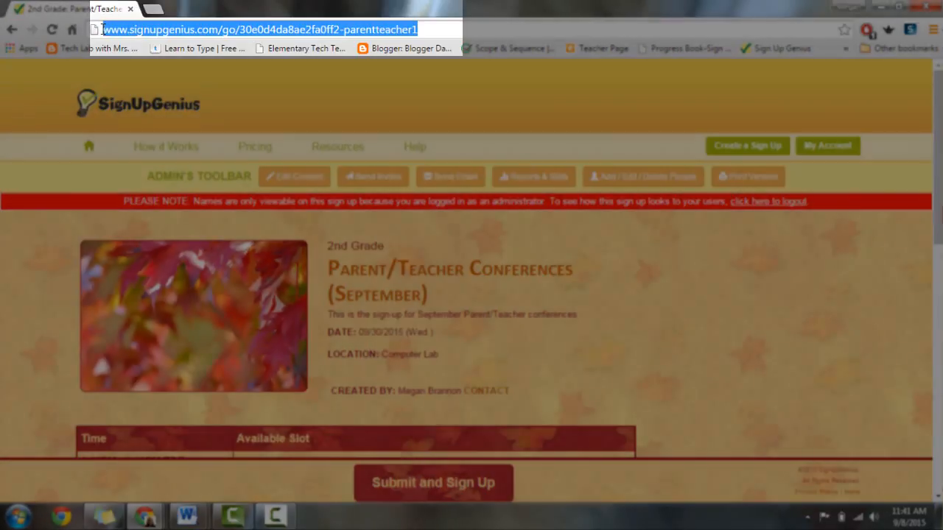
pyautogui.rightClick(114, 35)
pyautogui.click(140, 83)
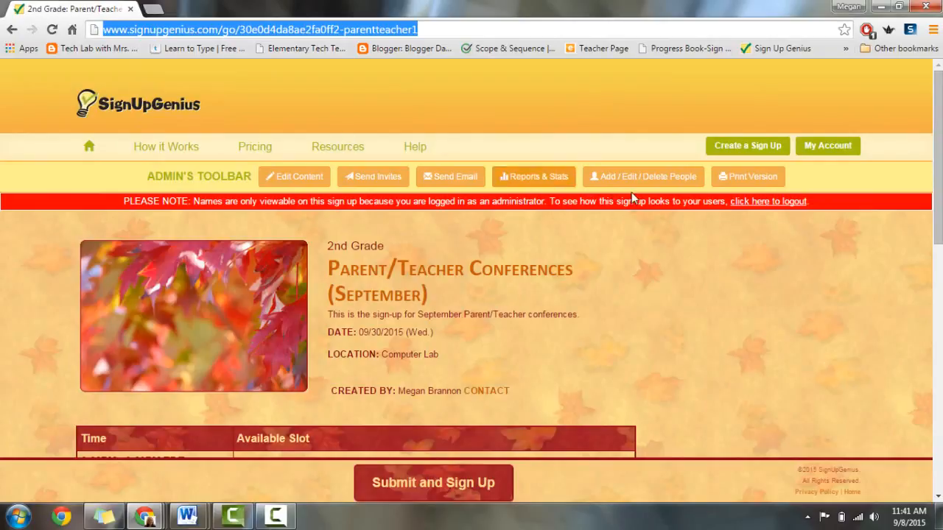
# Step: Tick the 2:00PM slot on the live sign-up to test signing up
pyautogui.moveTo(938, 193); pyautogui.dragTo(937, 208)
pyautogui.scroll(-4, 763, 276)
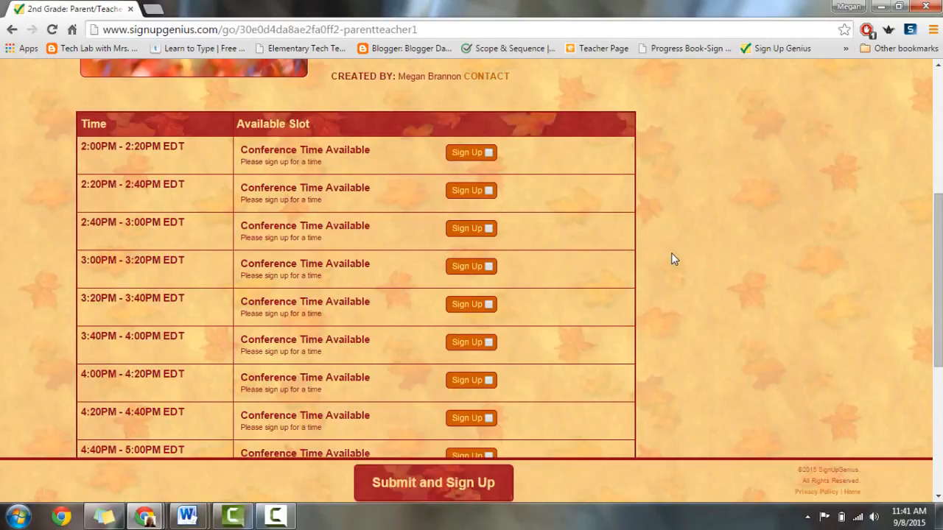
pyautogui.click(488, 153)
pyautogui.moveTo(937, 280); pyautogui.dragTo(938, 156)
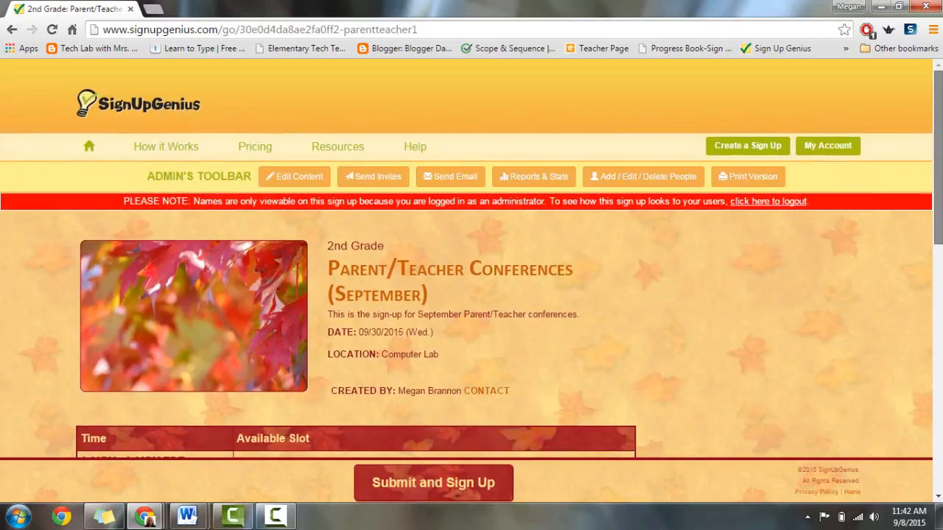